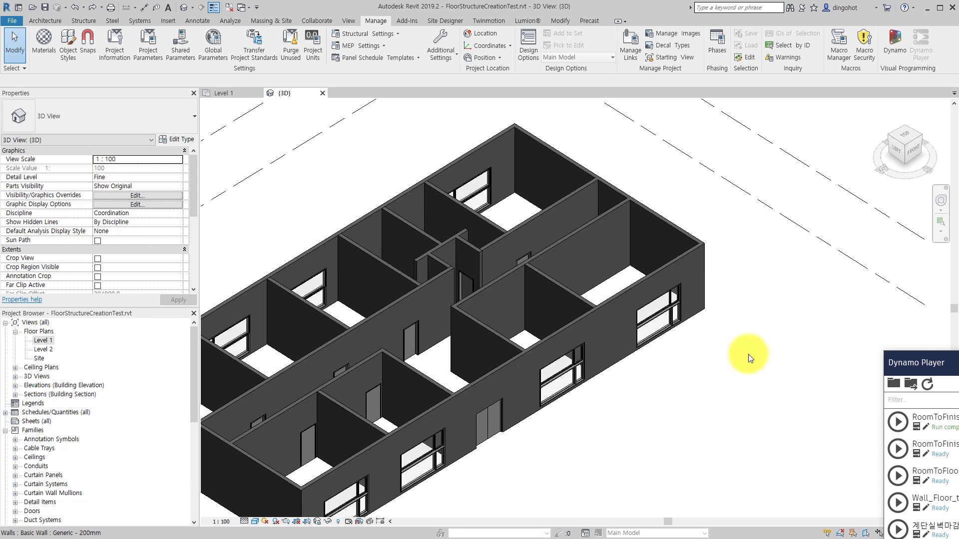
# - Orbit the 3D model, then open Level 1 and zoom in on its labelled rooms
pyautogui.scroll(-3, 742, 364)
pyautogui.moveTo(754, 315)
pyautogui.keyDown('shift'); pyautogui.mouseDown(button='middle')
pyautogui.moveTo(652, 430)
pyautogui.moveTo(802, 171)
pyautogui.moveTo(739, 182)
pyautogui.moveTo(685, 299)
pyautogui.moveTo(441, 403)
pyautogui.mouseUp(button='middle'); pyautogui.keyUp('shift')
pyautogui.doubleClick(43, 340)
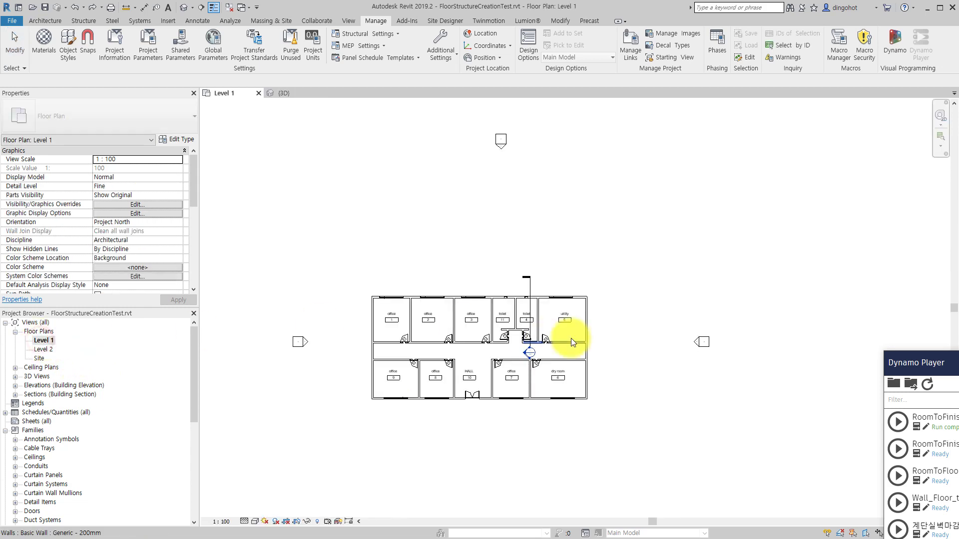
pyautogui.moveTo(563, 392); pyautogui.dragTo(636, 298, button='middle')
pyautogui.scroll(5, 617, 292)
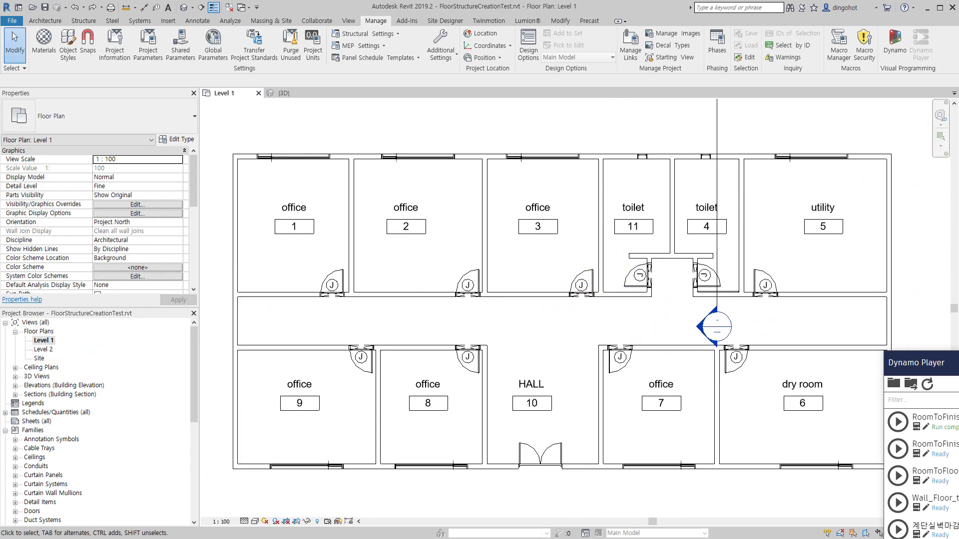
pyautogui.hotkey('alt', 'Tab')
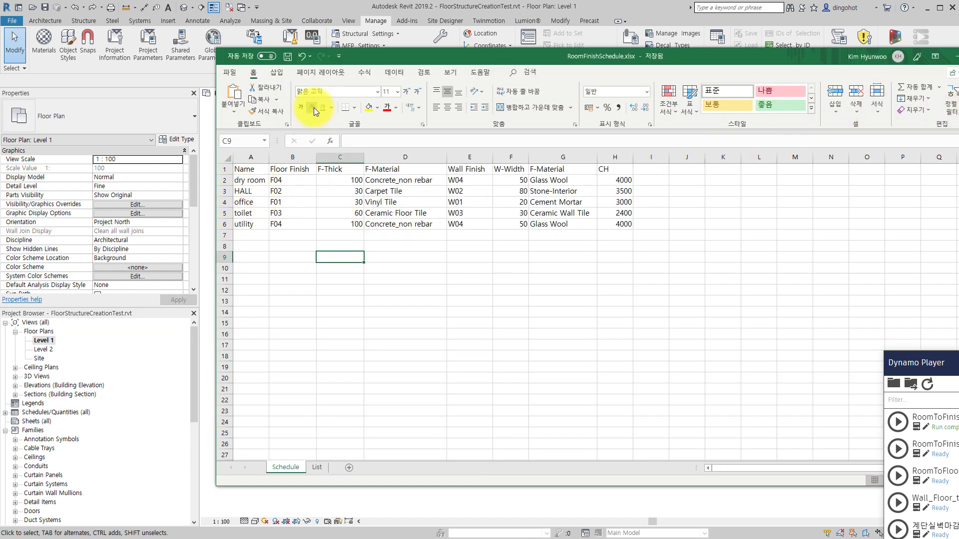
# - Compare RoomFinishSchedule.xlsx floor codes, wall codes and ceiling heights with the plan, then minimize Excel
pyautogui.moveTo(430, 56); pyautogui.dragTo(906, 115)
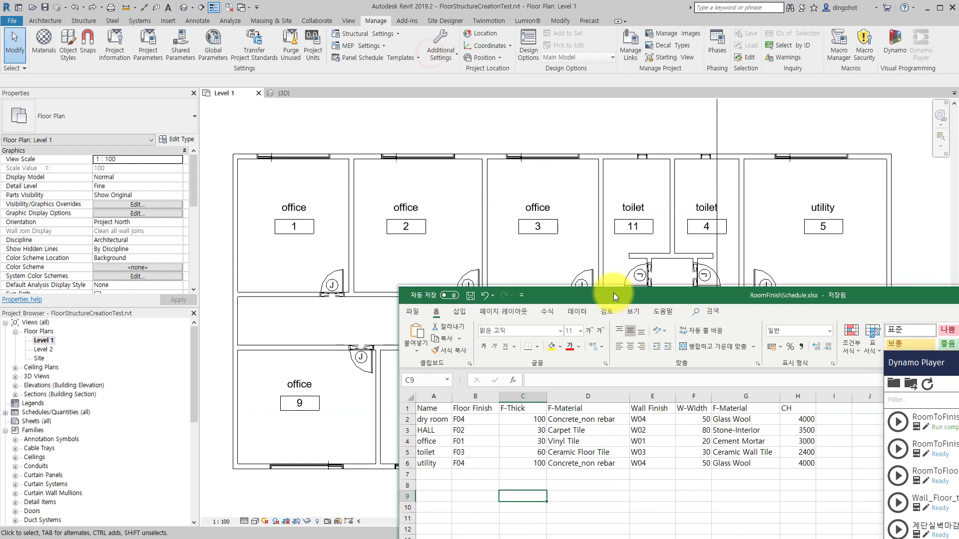
pyautogui.rightClick(811, 117)
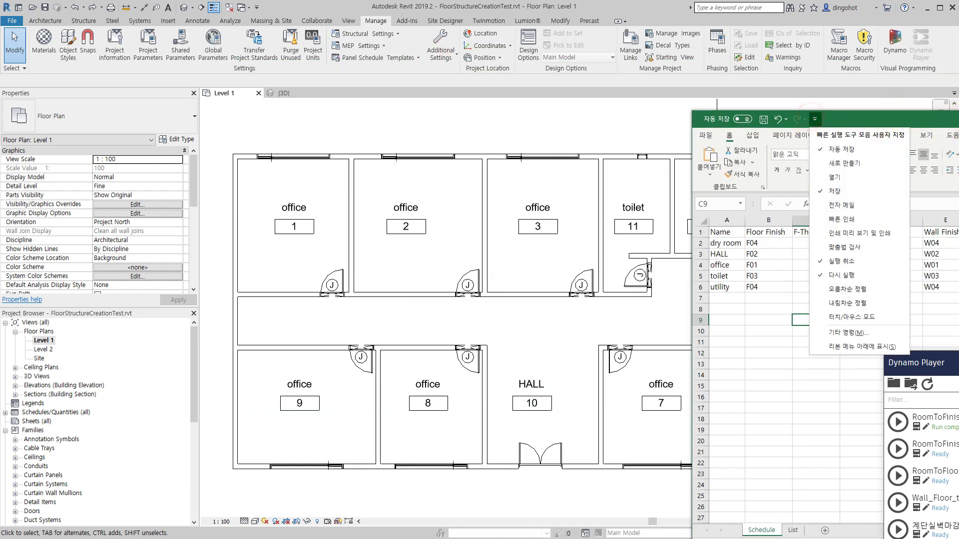
pyautogui.moveTo(912, 117)
pyautogui.mouseDown()
pyautogui.moveTo(958, 97)
pyautogui.moveTo(958, 74)
pyautogui.mouseUp()
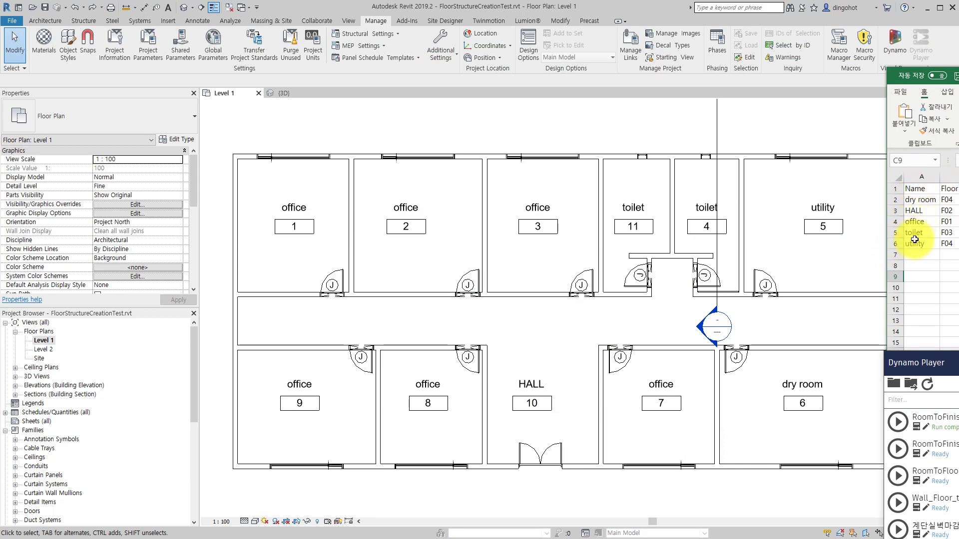
pyautogui.moveTo(958, 75); pyautogui.dragTo(163, 74)
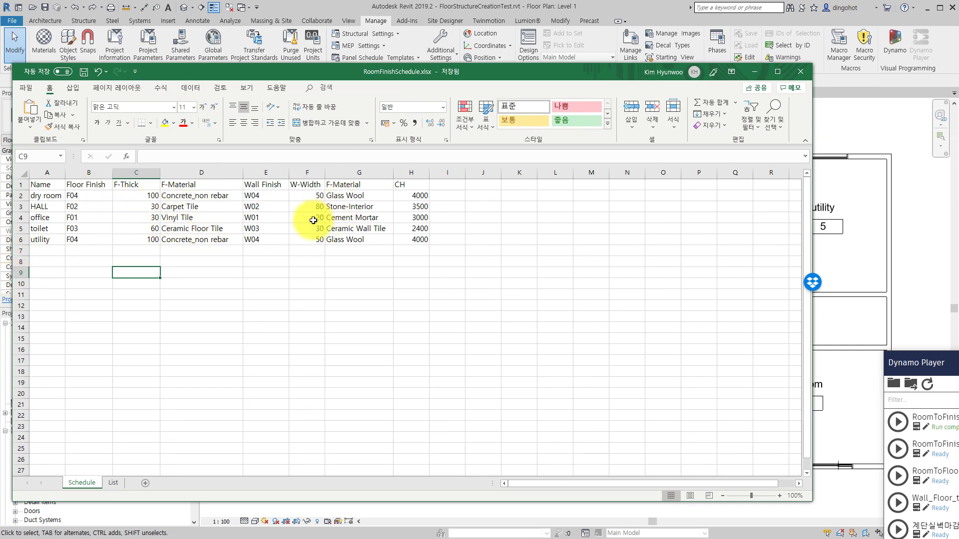
pyautogui.click(755, 71)
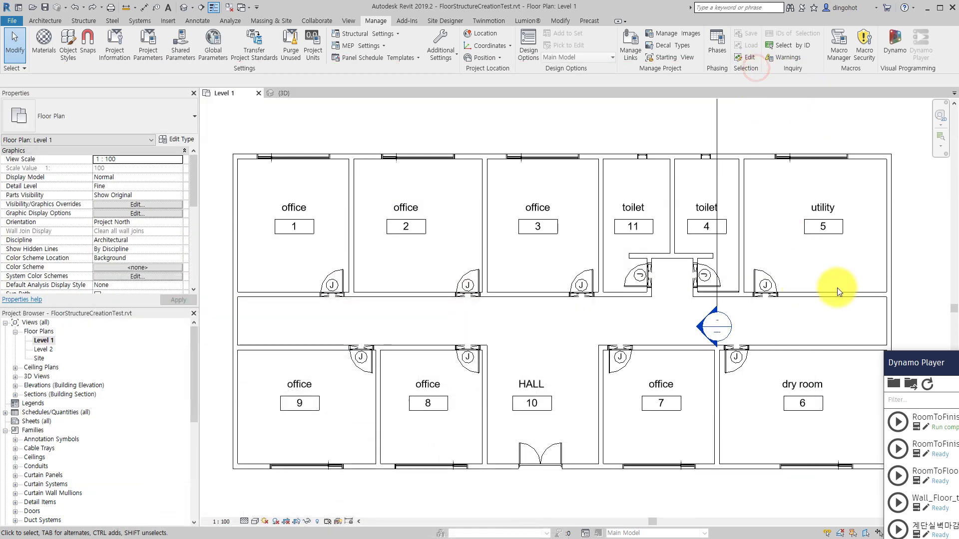
# - Open RoomToFinish(select_Excel) in Dynamo Player and window-select all 66 rooms on the plan
pyautogui.moveTo(938, 362); pyautogui.dragTo(719, 209)
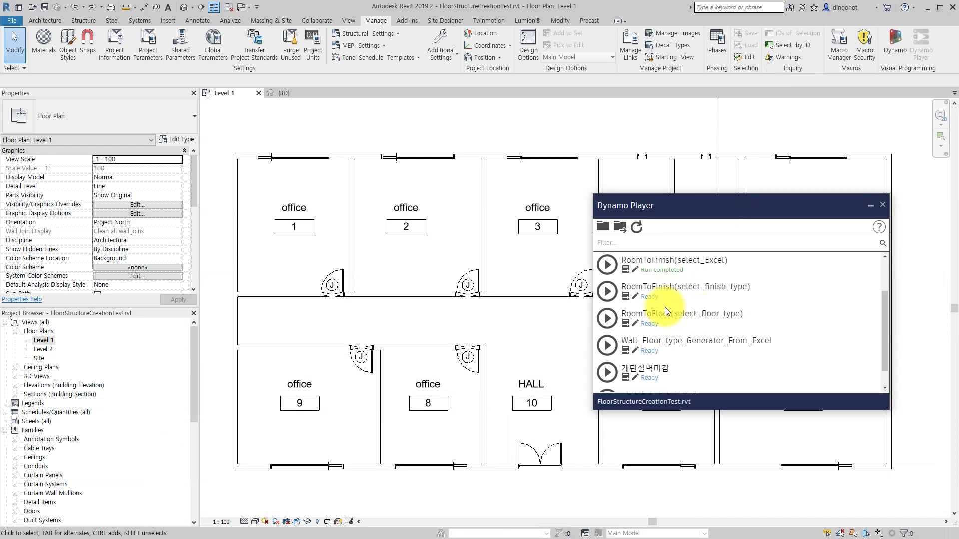
pyautogui.click(626, 270)
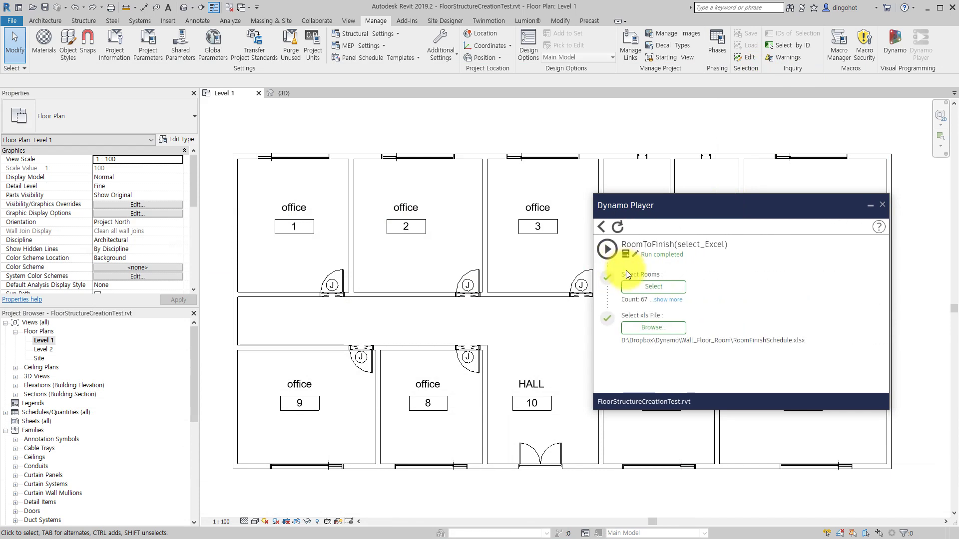
pyautogui.moveTo(679, 210); pyautogui.dragTo(756, 233)
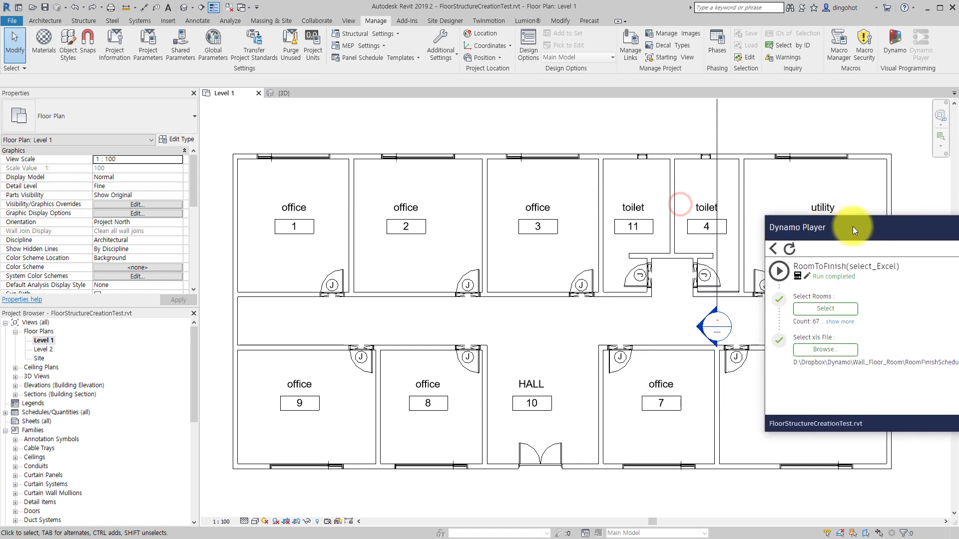
pyautogui.click(718, 309)
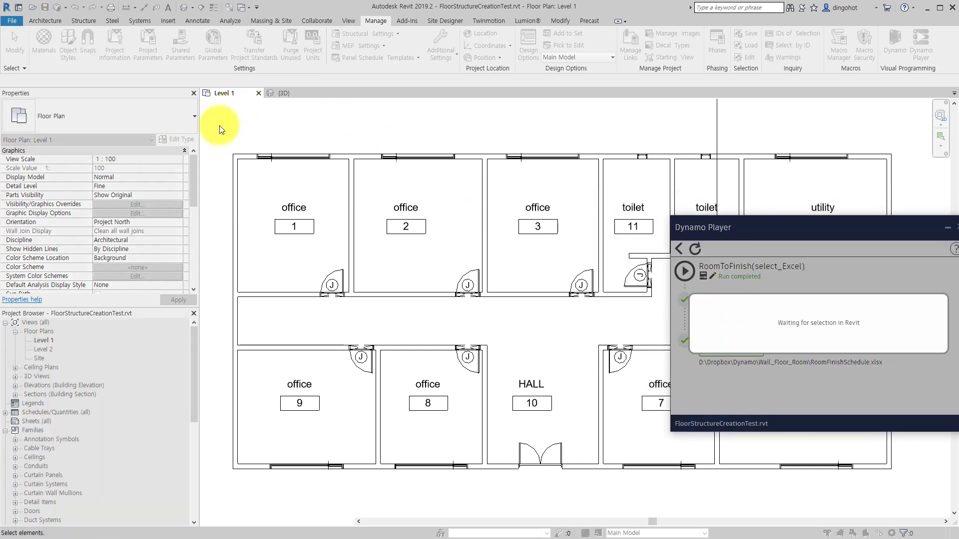
pyautogui.moveTo(220, 129); pyautogui.dragTo(930, 535)
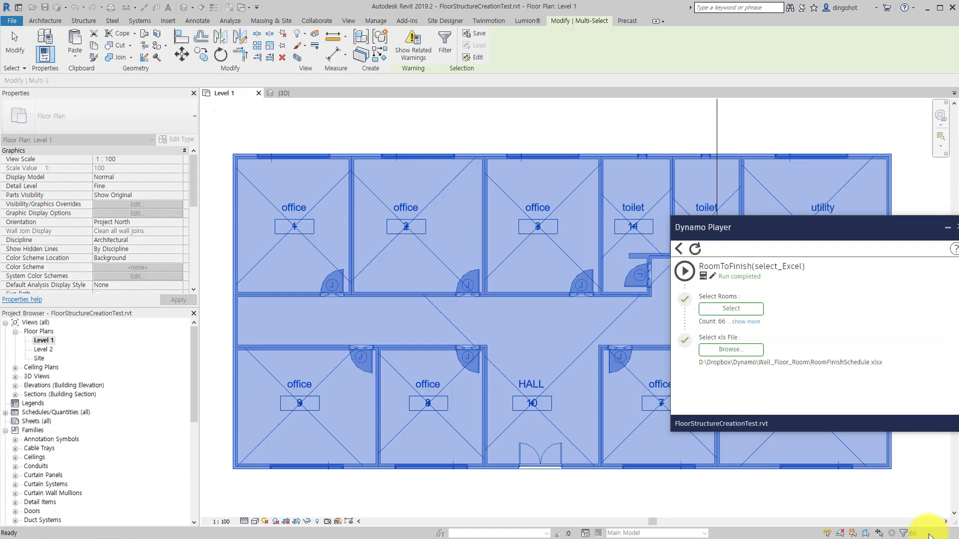
# - Set RoomFinishSchedule.xlsx as the script's Excel file and run RoomToFinish(select_Excel)
pyautogui.click(734, 347)
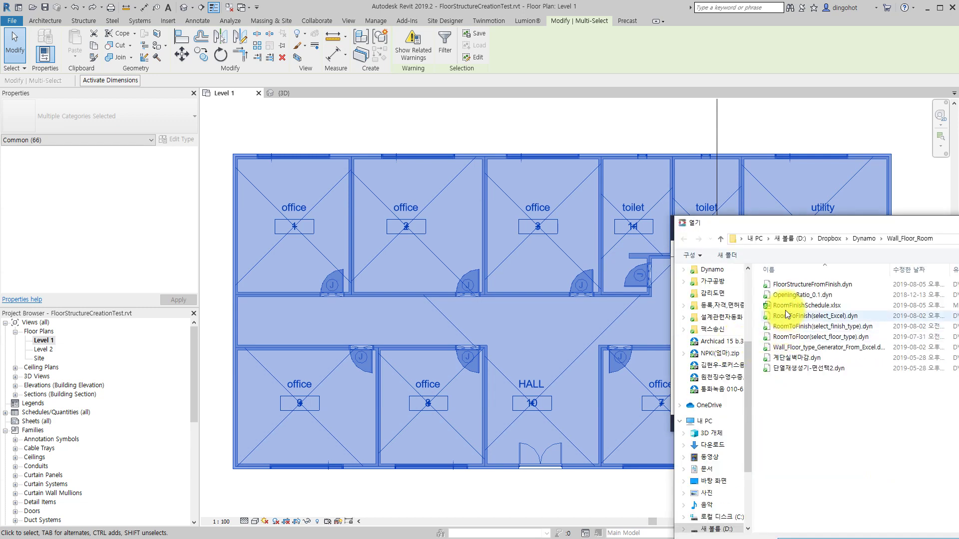
pyautogui.click(785, 306)
pyautogui.press('Return')
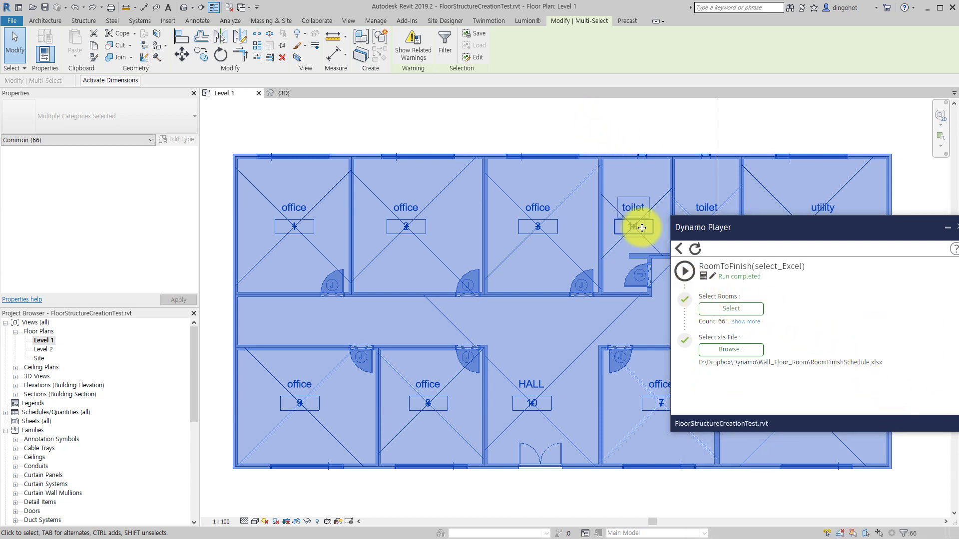
pyautogui.click(685, 271)
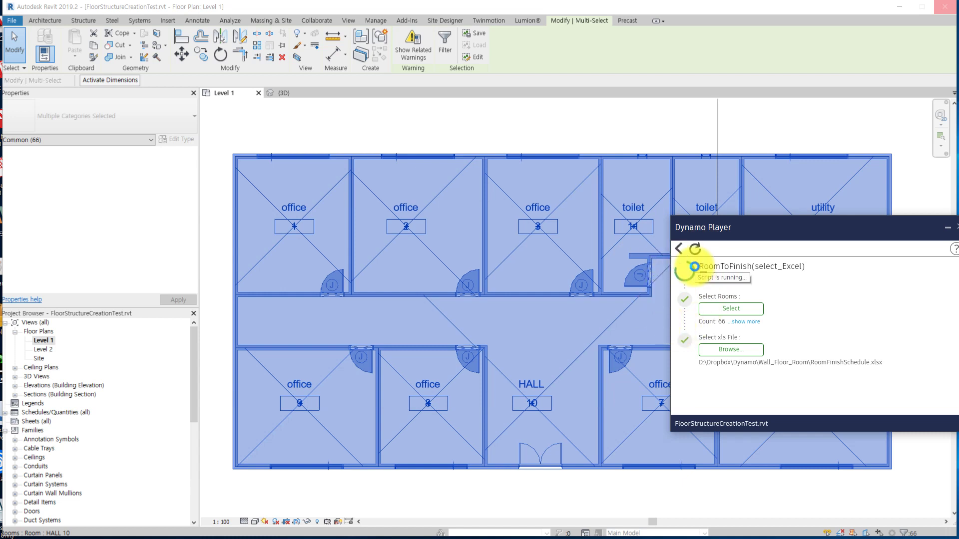
# - Wait for RoomToFinish(select_Excel) to report Run completed, moving the player panel aside
pyautogui.moveTo(733, 227); pyautogui.dragTo(790, 277)
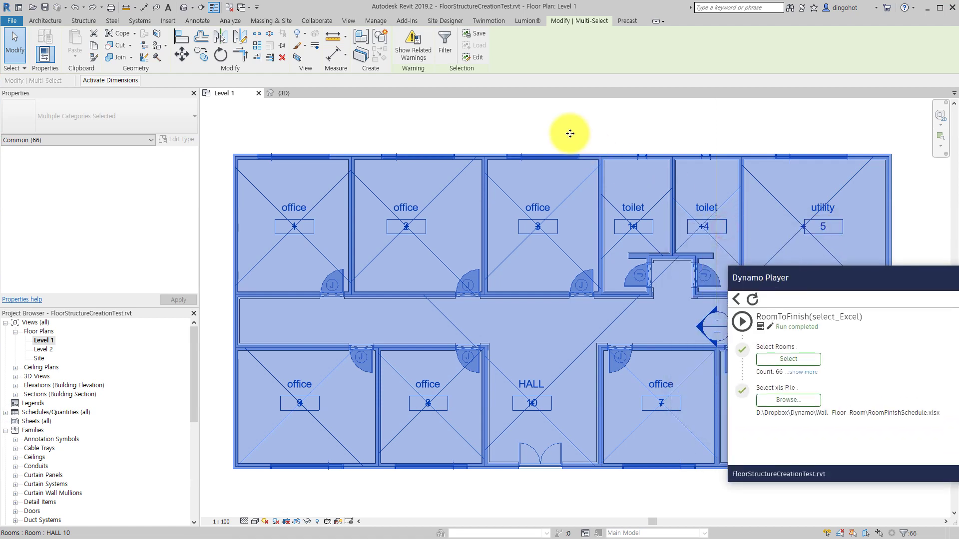
# - Inspect the generated W02 finish wall and F02/F01 finish floors in the 3D view
pyautogui.click(184, 9)
pyautogui.moveTo(461, 349)
pyautogui.keyDown('shift'); pyautogui.mouseDown(button='middle')
pyautogui.moveTo(467, 462)
pyautogui.moveTo(498, 447)
pyautogui.moveTo(453, 488)
pyautogui.moveTo(456, 355)
pyautogui.mouseUp(button='middle'); pyautogui.keyUp('shift')
pyautogui.click(457, 307)
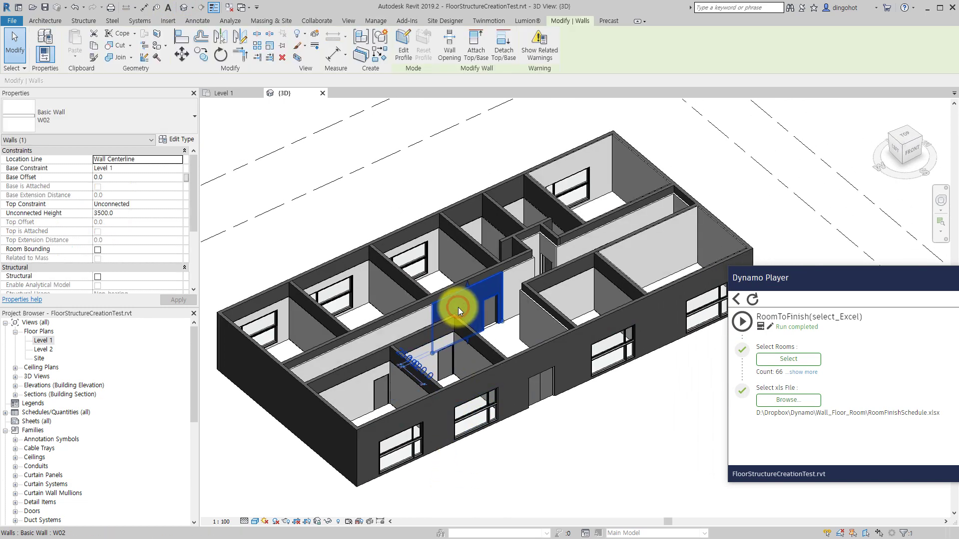
pyautogui.click(504, 336)
pyautogui.keyDown('shift'); pyautogui.moveTo(503, 336); pyautogui.dragTo(511, 395, button='middle'); pyautogui.keyUp('shift')
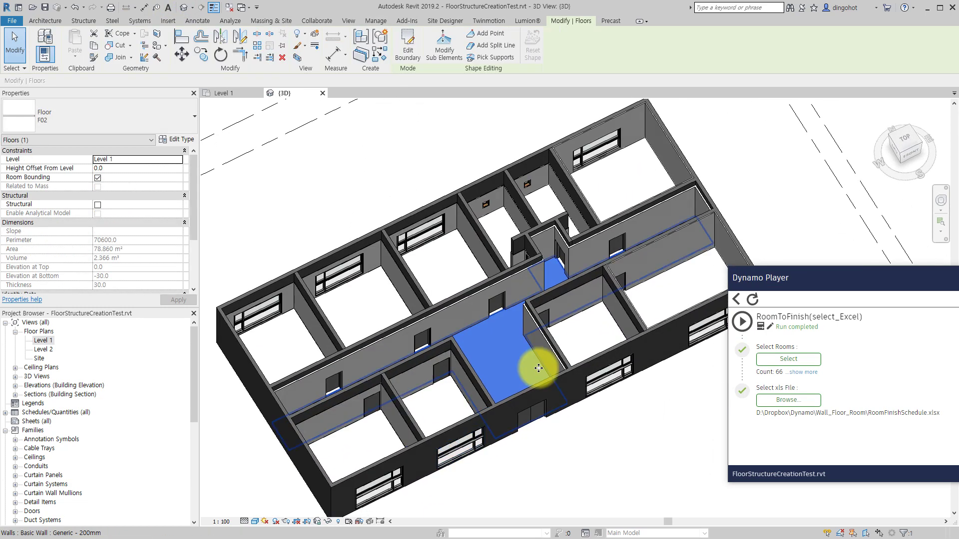
pyautogui.click(580, 337)
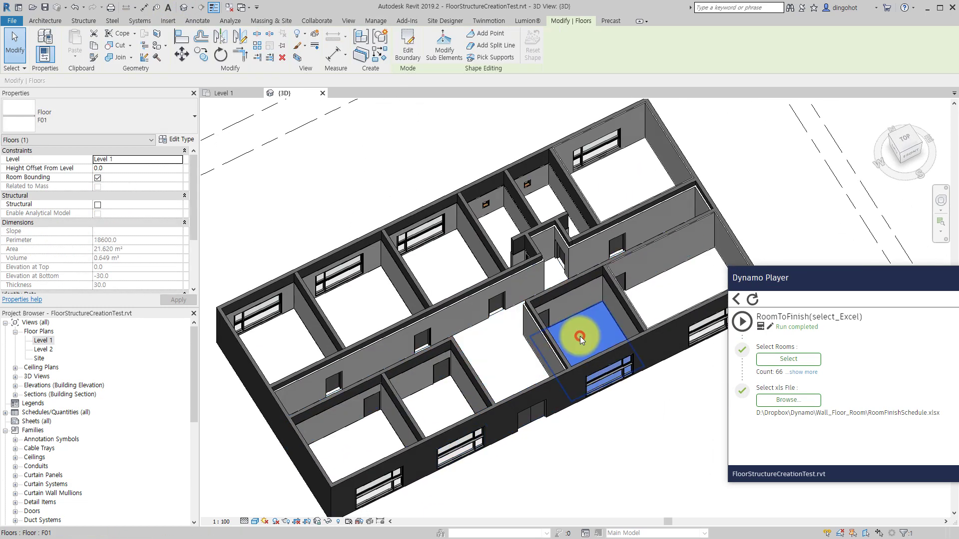
pyautogui.click(600, 209)
# - Return to the Level 1 floor plan and zoom onto the rooms
pyautogui.click(43, 341)
pyautogui.doubleClick(43, 344)
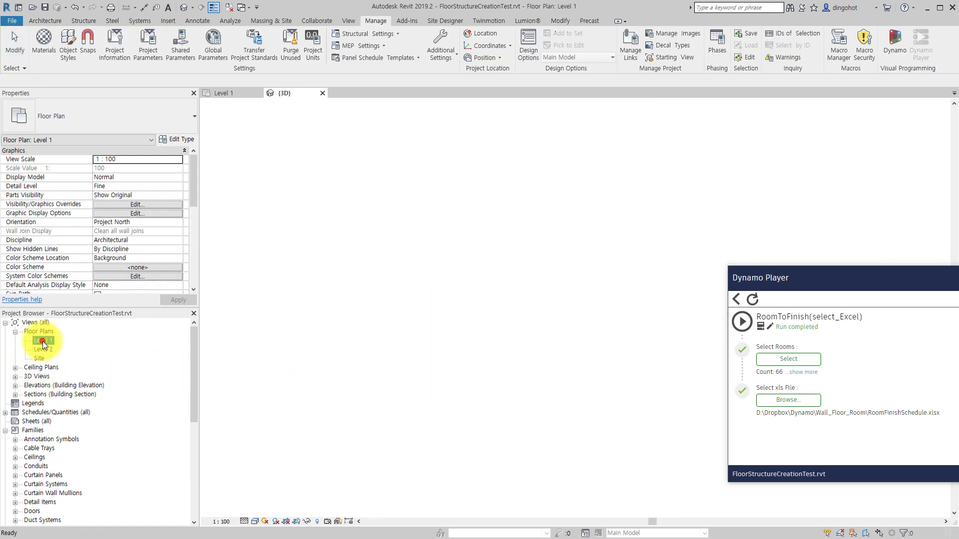
pyautogui.moveTo(553, 285); pyautogui.dragTo(310, 278, button='middle')
pyautogui.scroll(2, 311, 278)
pyautogui.click(666, 216)
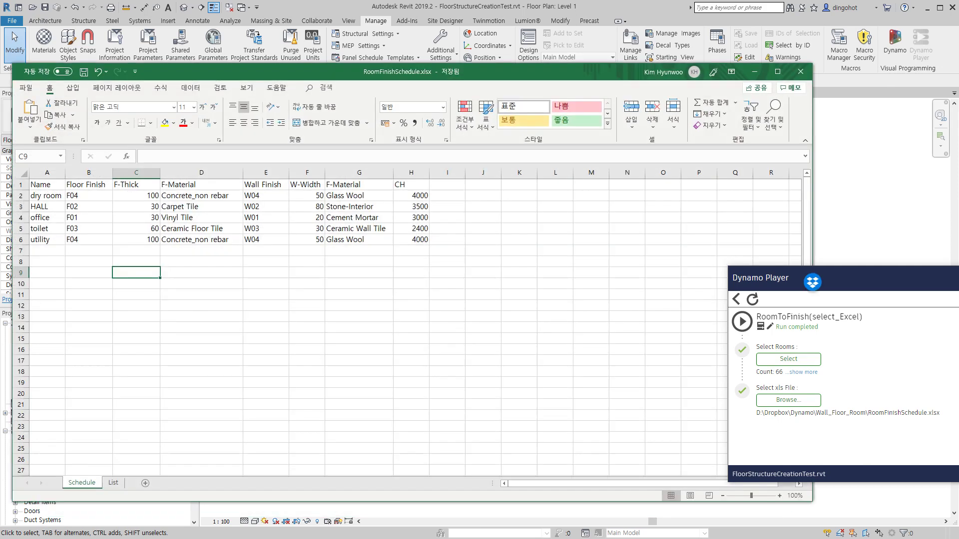
# - Check the schedule's dry room and toilet rows (F03, 60 thick Ceramic Floor Tile), then return to Revit
pyautogui.moveTo(364, 82); pyautogui.dragTo(566, 172)
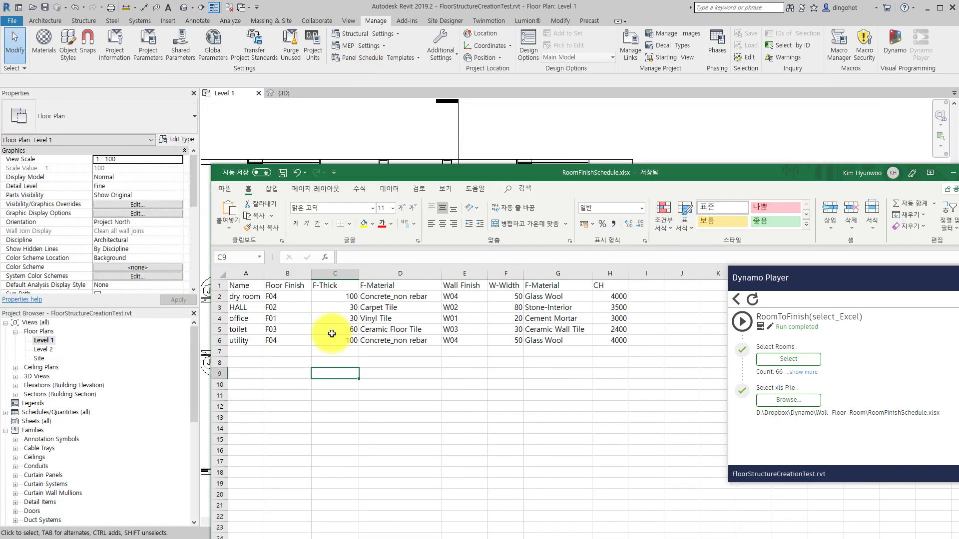
pyautogui.click(237, 299)
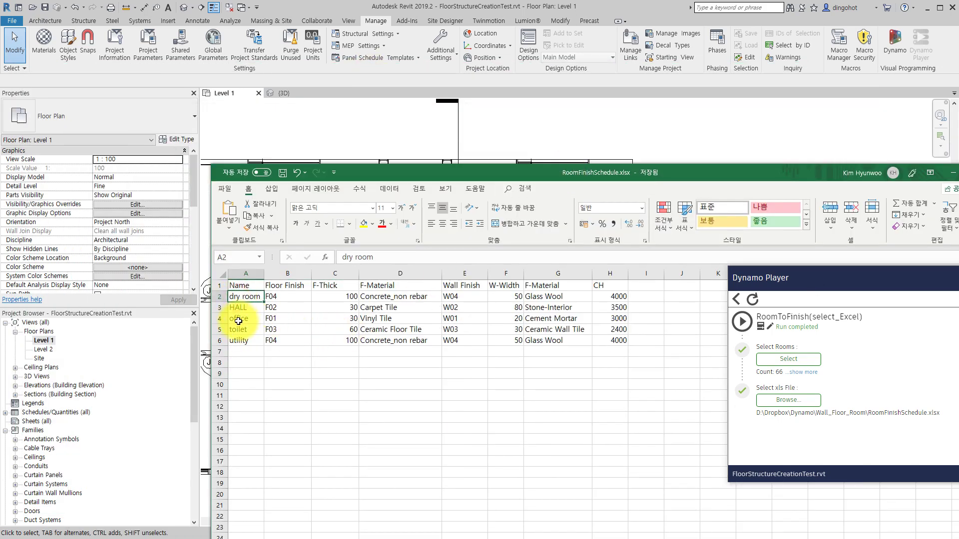
pyautogui.click(221, 332)
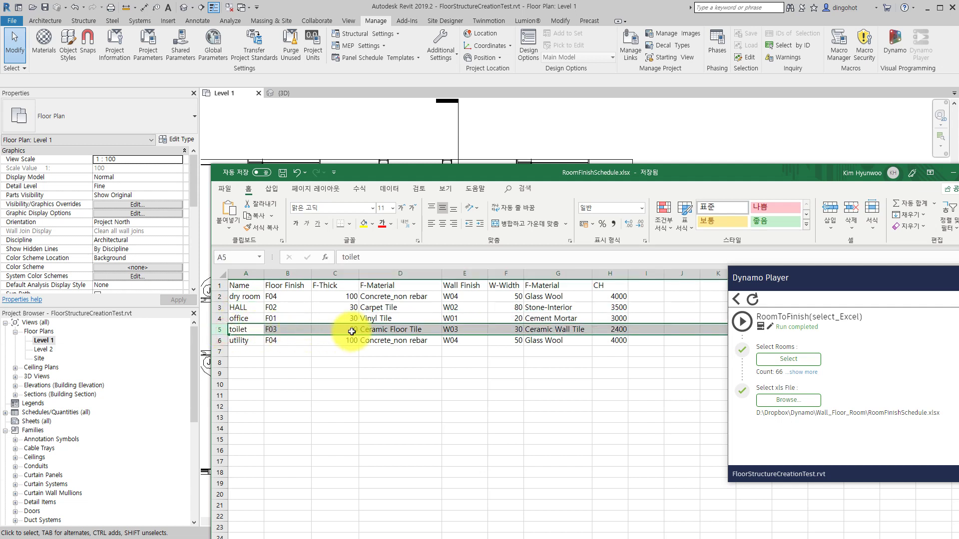
pyautogui.click(550, 134)
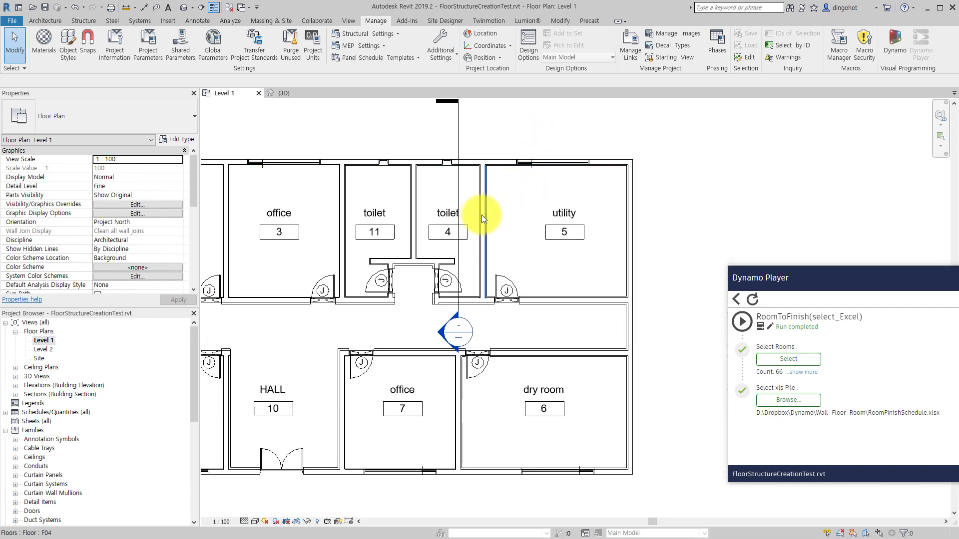
pyautogui.click(436, 187)
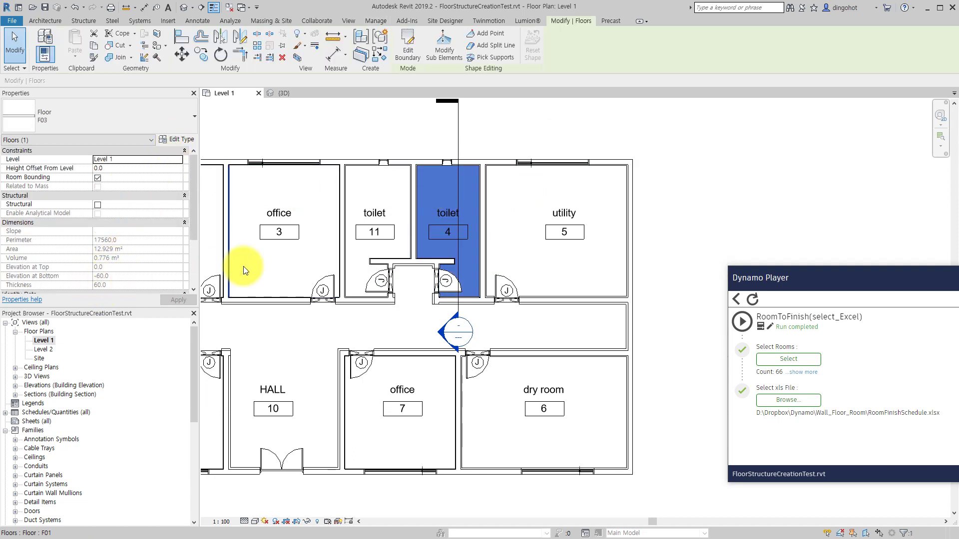
pyautogui.scroll(2, 417, 175)
pyautogui.scroll(2, 417, 169)
pyautogui.scroll(1, 400, 149)
pyautogui.click(399, 104)
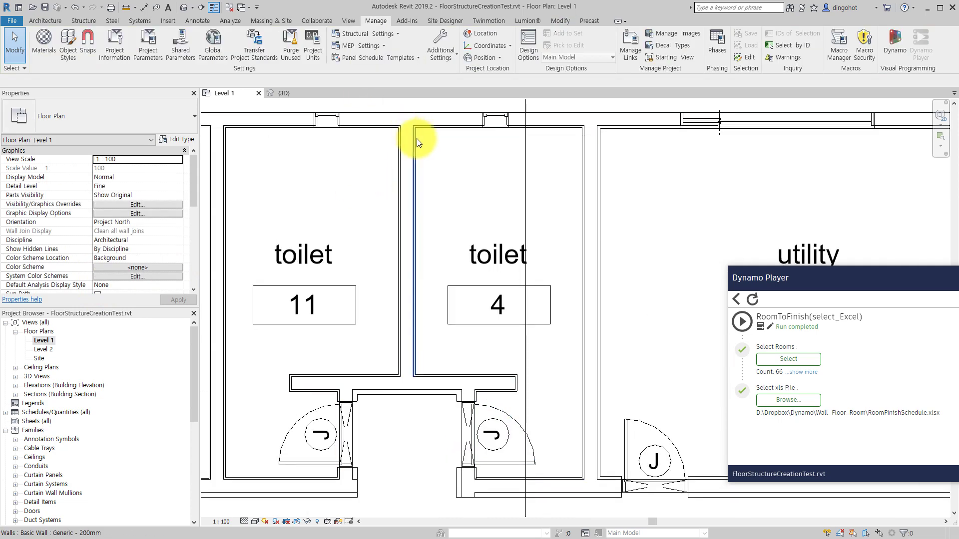
pyautogui.click(417, 139)
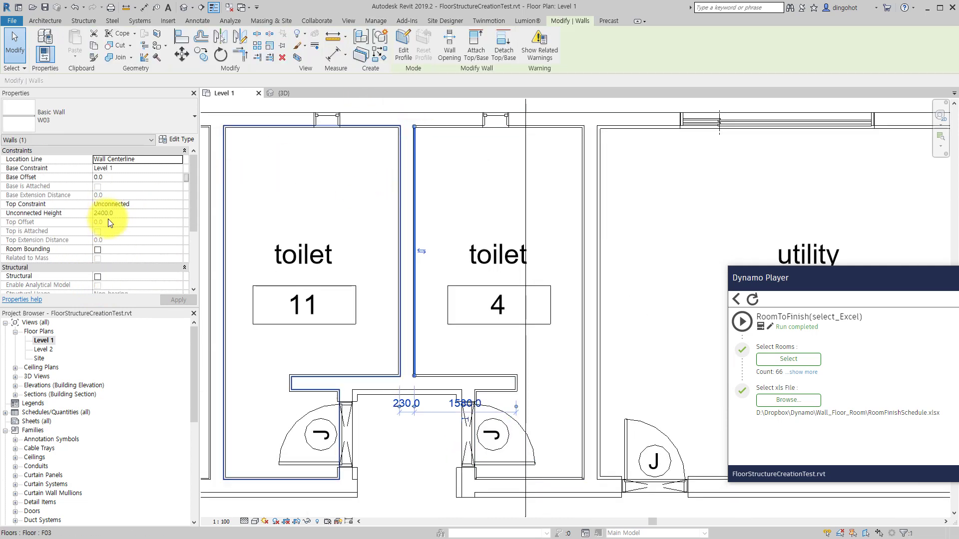
pyautogui.scroll(-2, 110, 224)
pyautogui.scroll(-2, 109, 278)
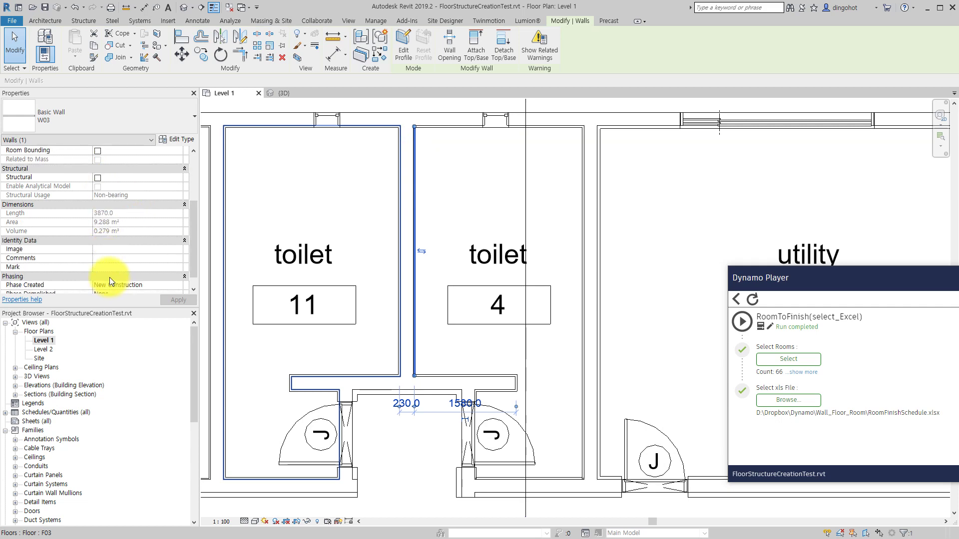
pyautogui.scroll(3, 120, 267)
pyautogui.scroll(1, 121, 267)
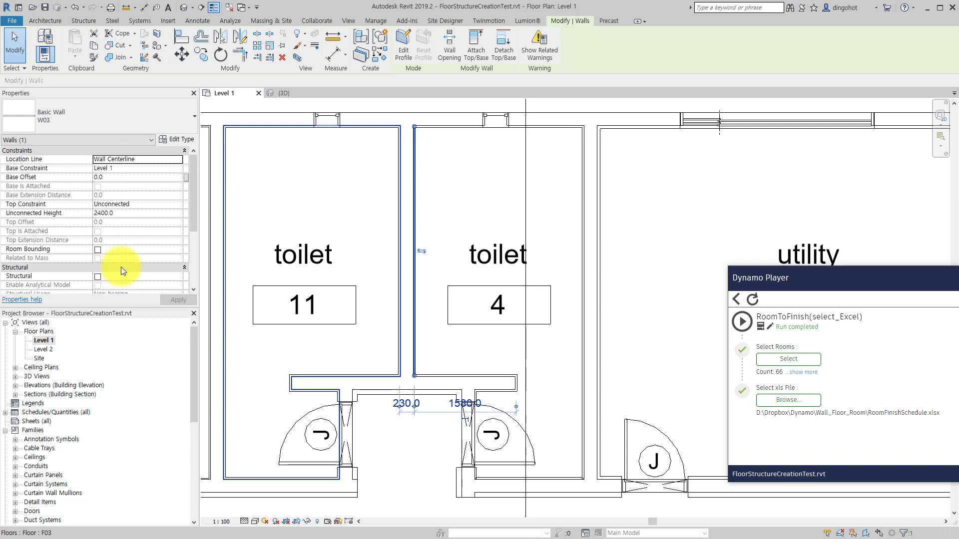
pyautogui.click(183, 140)
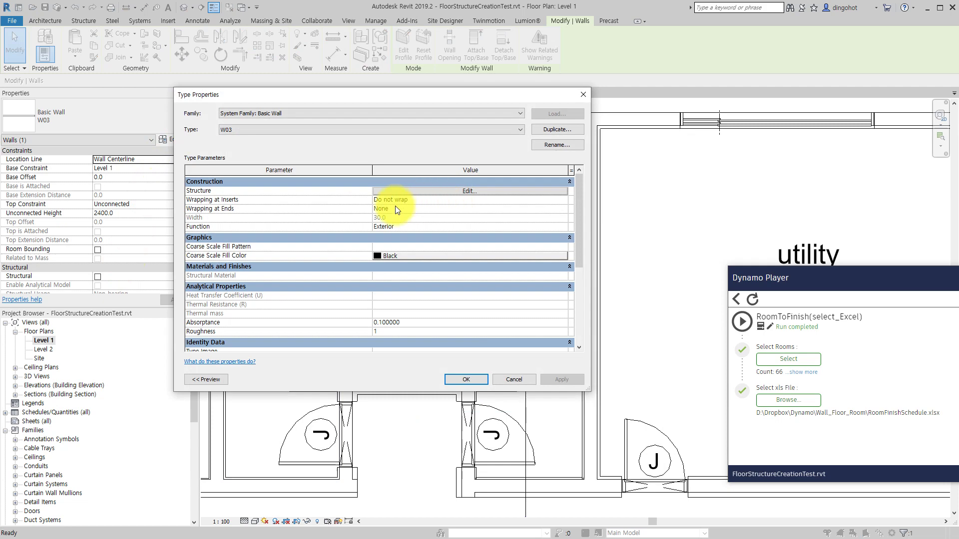
pyautogui.click(453, 381)
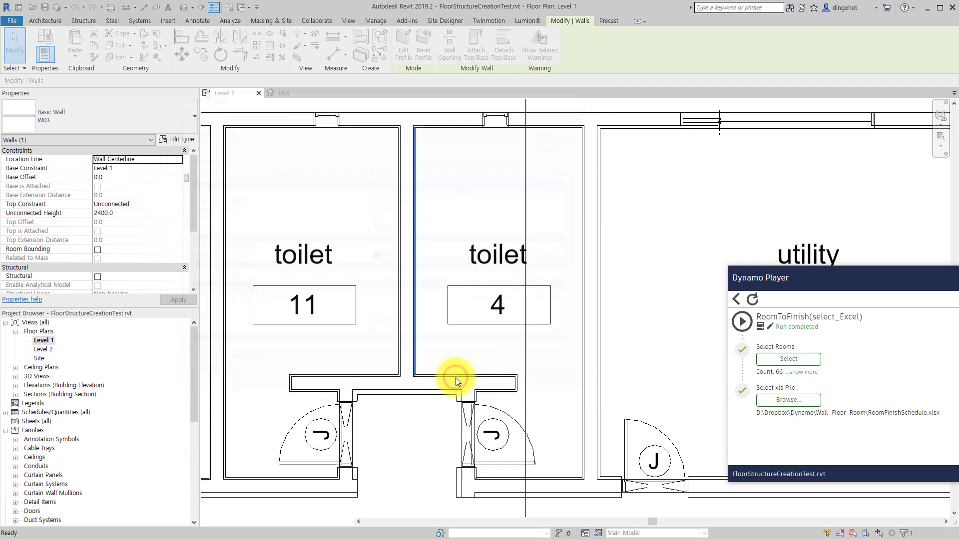
pyautogui.scroll(-3, 416, 380)
pyautogui.scroll(1, 416, 378)
pyautogui.click(510, 144)
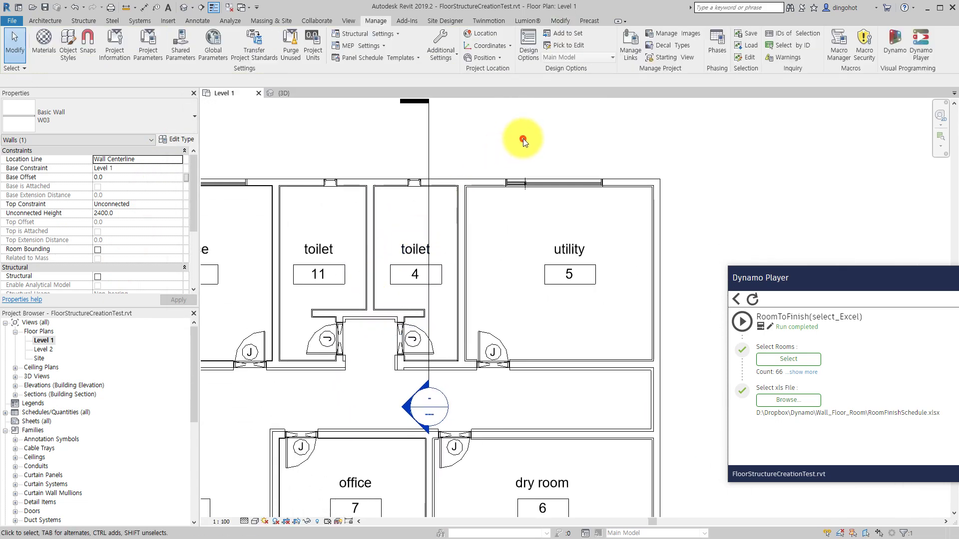
pyautogui.scroll(-2, 464, 305)
pyautogui.scroll(1, 540, 230)
pyautogui.click(423, 274)
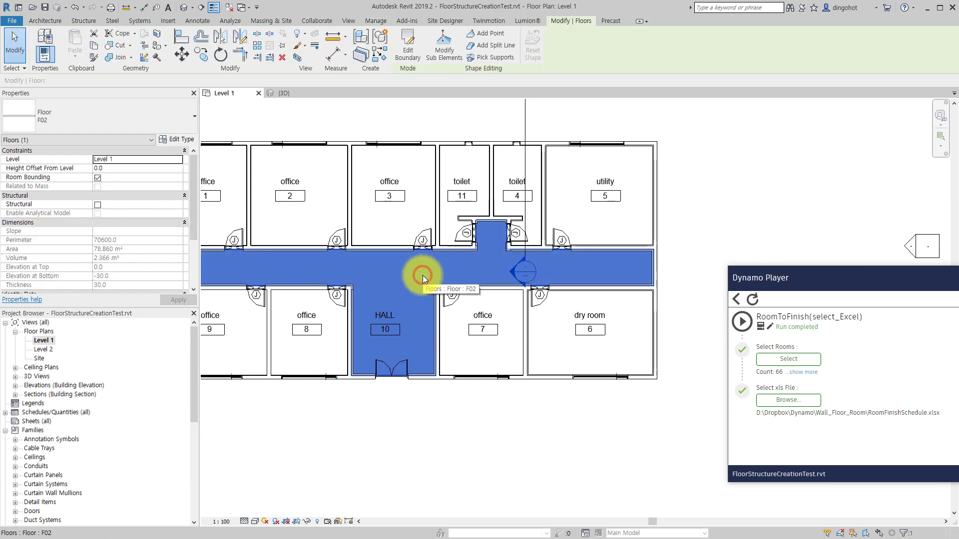
pyautogui.click(183, 141)
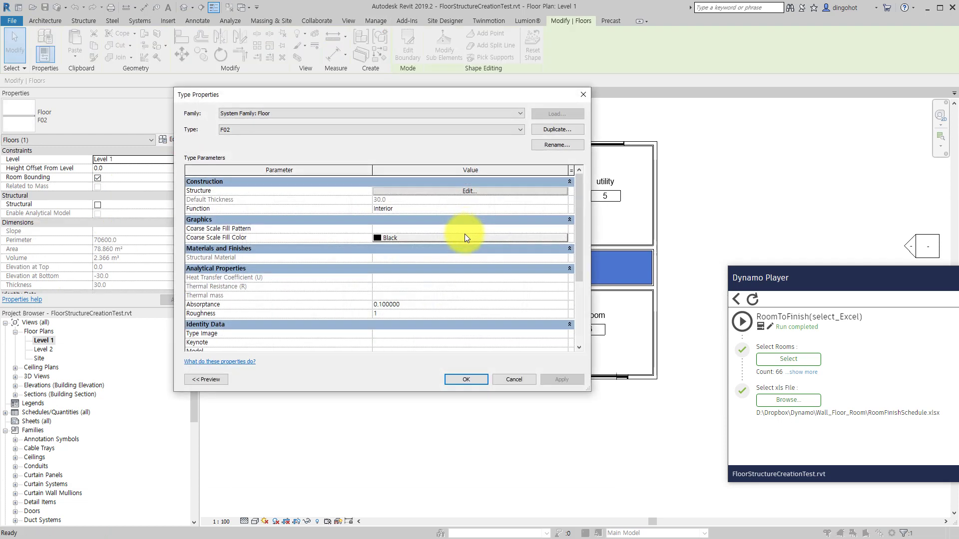
pyautogui.click(460, 379)
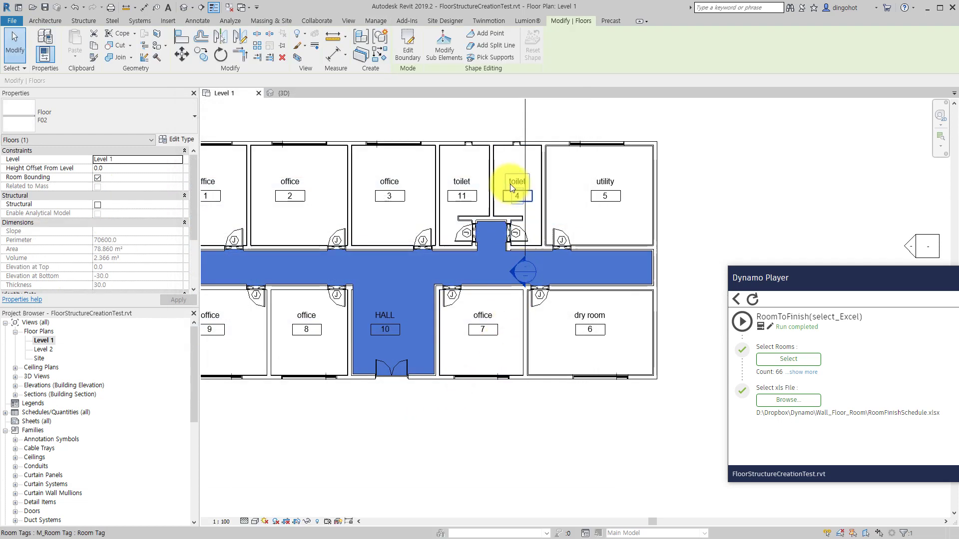
pyautogui.click(508, 158)
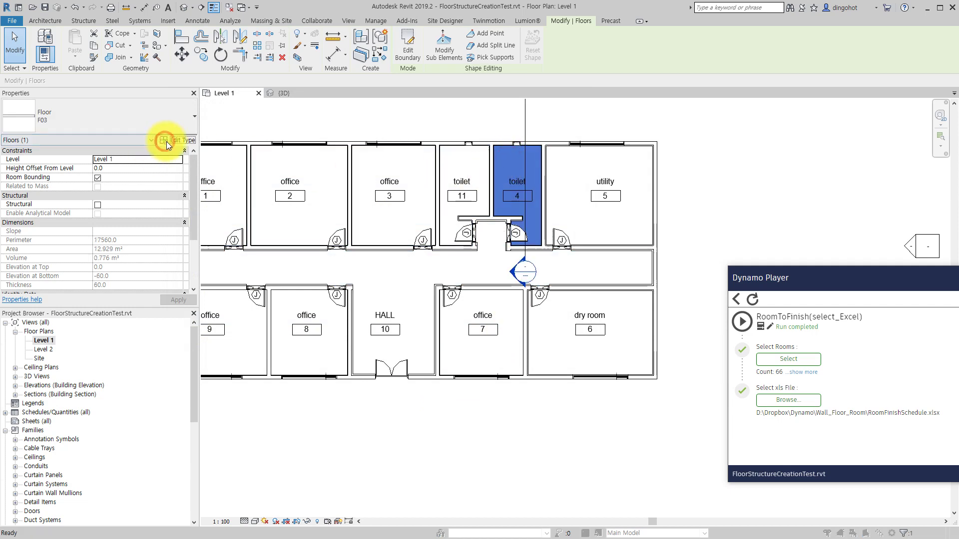
pyautogui.click(166, 141)
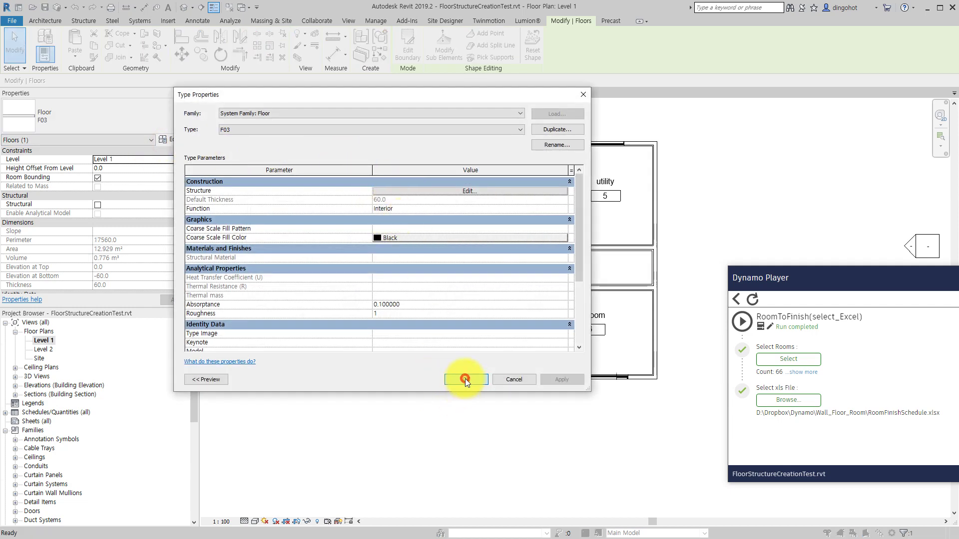
pyautogui.click(465, 379)
pyautogui.click(460, 488)
pyautogui.hotkey('alt', 'Tab')
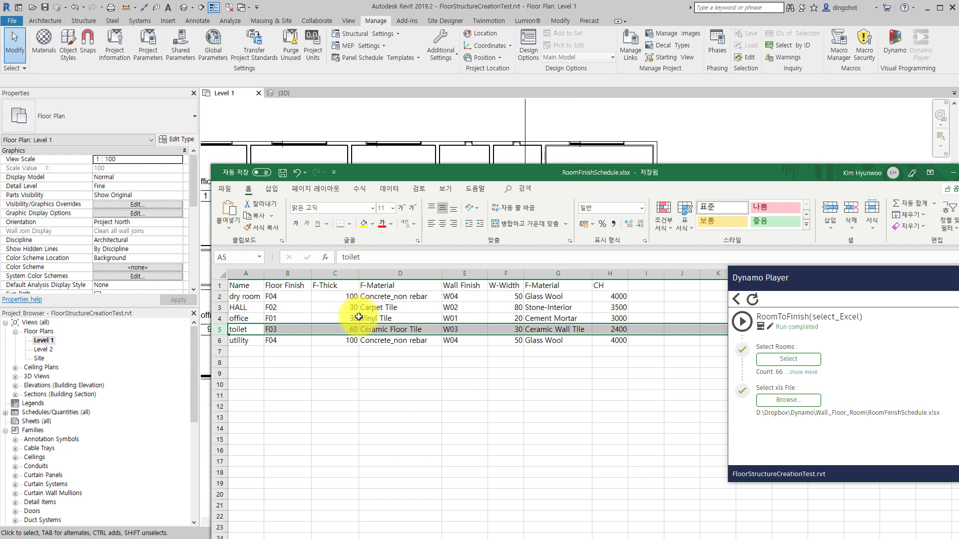
pyautogui.moveTo(345, 296); pyautogui.dragTo(343, 340)
pyautogui.click(502, 296)
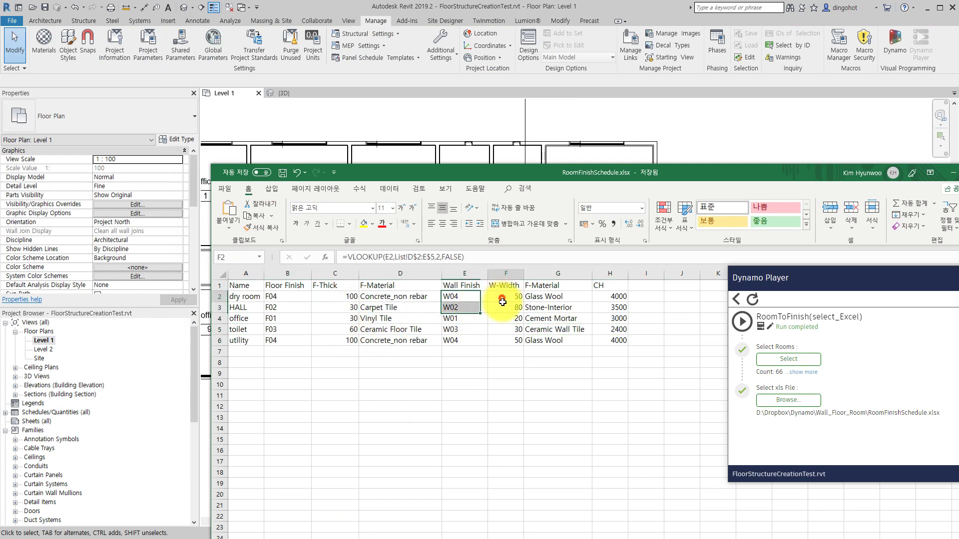
pyautogui.click(509, 145)
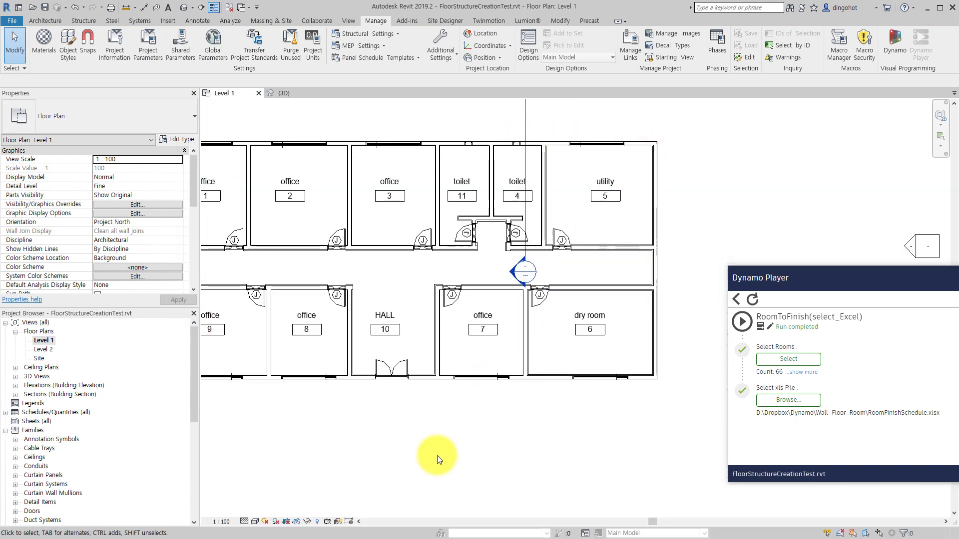
# - Draw Section 2 across the Level 1 rooms and open its section view
pyautogui.press('z')
pyautogui.press('f')
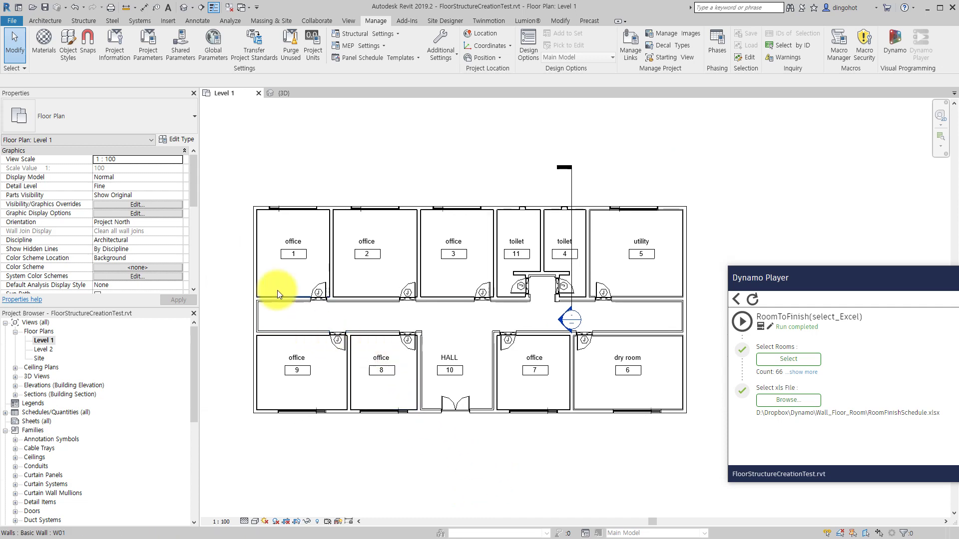
pyautogui.press('s')
pyautogui.press('c')
pyautogui.click(223, 270)
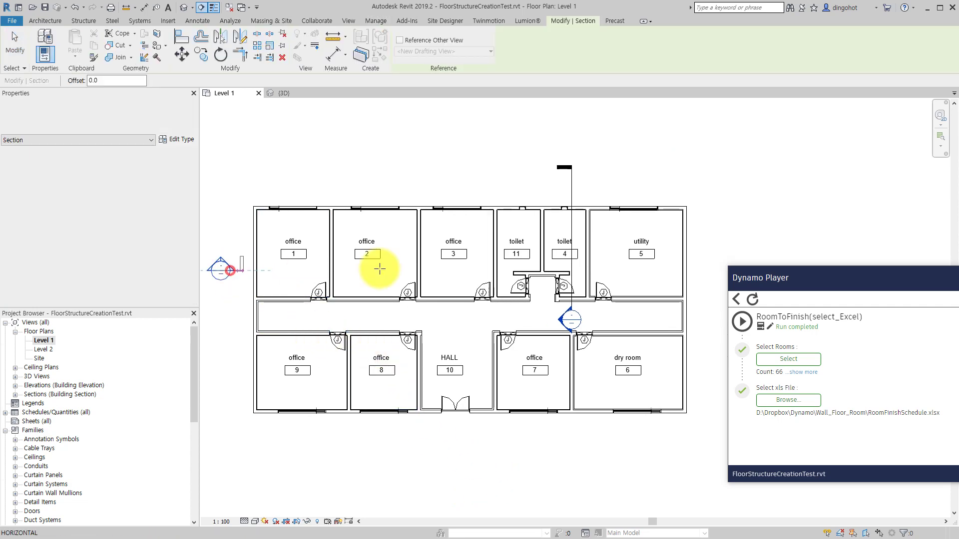
pyautogui.click(706, 263)
pyautogui.press('Escape')
pyautogui.press('Escape')
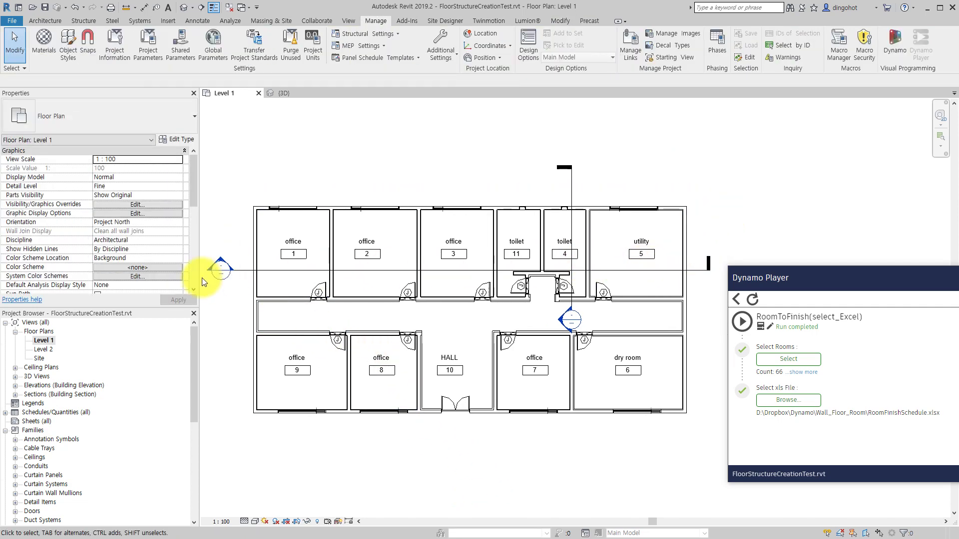
pyautogui.doubleClick(228, 271)
# - Inspect floors F03 (60), F04 (100) and F01 (30) in the section, then reopen Level 1
pyautogui.scroll(2, 535, 399)
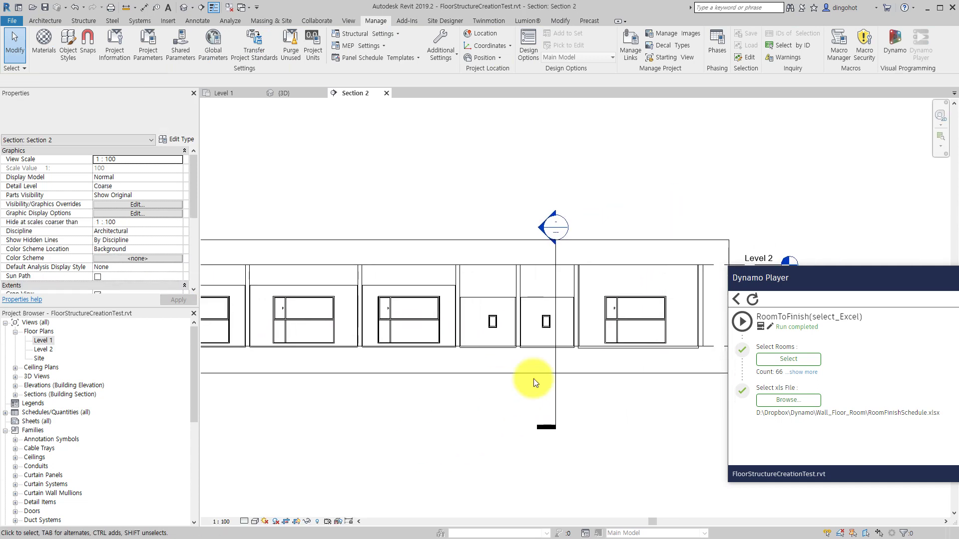
pyautogui.scroll(2, 539, 365)
pyautogui.click(521, 312)
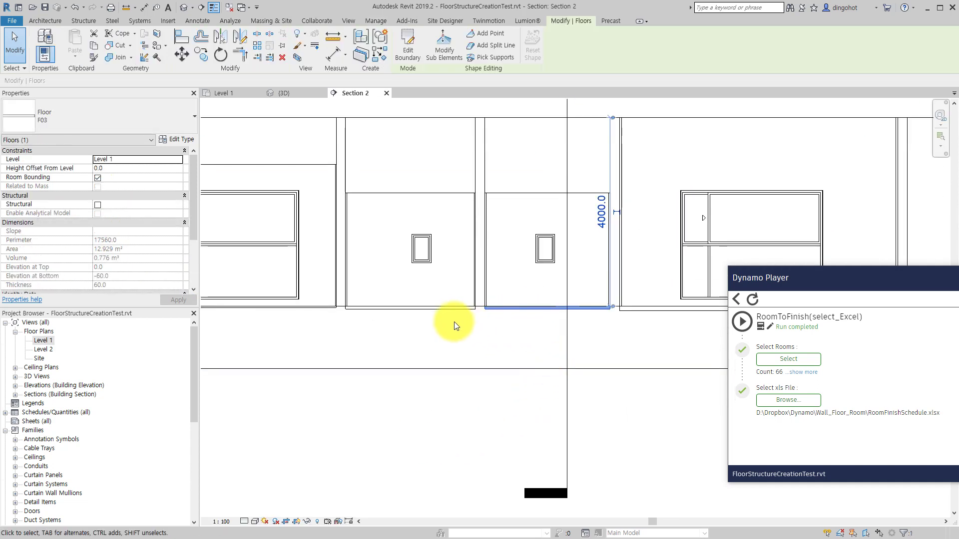
pyautogui.click(454, 311)
pyautogui.click(616, 311)
pyautogui.moveTo(617, 310)
pyautogui.mouseDown(button='middle')
pyautogui.moveTo(531, 353)
pyautogui.moveTo(300, 353)
pyautogui.mouseUp(button='middle')
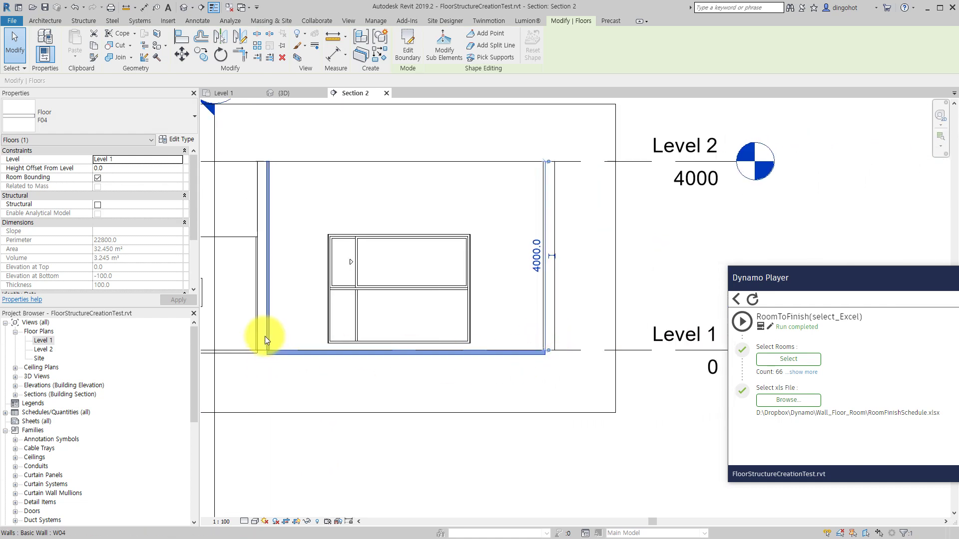
pyautogui.moveTo(326, 373); pyautogui.dragTo(417, 349, button='middle')
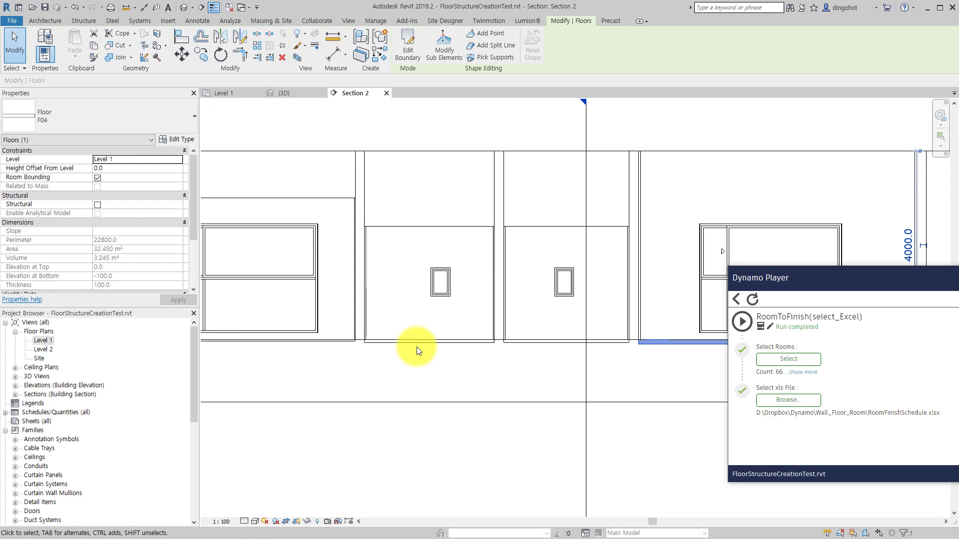
pyautogui.click(391, 345)
pyautogui.moveTo(345, 348); pyautogui.dragTo(549, 343, button='middle')
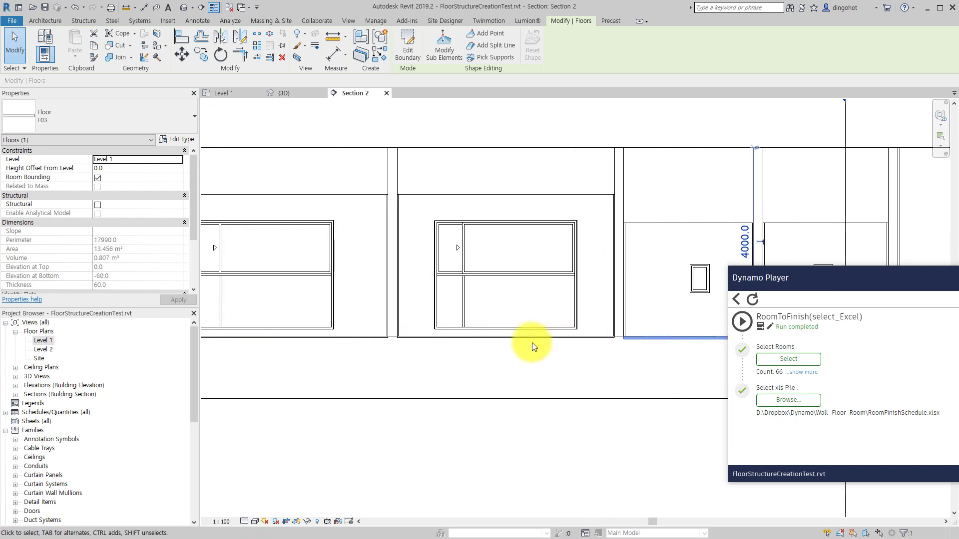
pyautogui.click(532, 341)
pyautogui.moveTo(509, 378); pyautogui.dragTo(473, 383, button='middle')
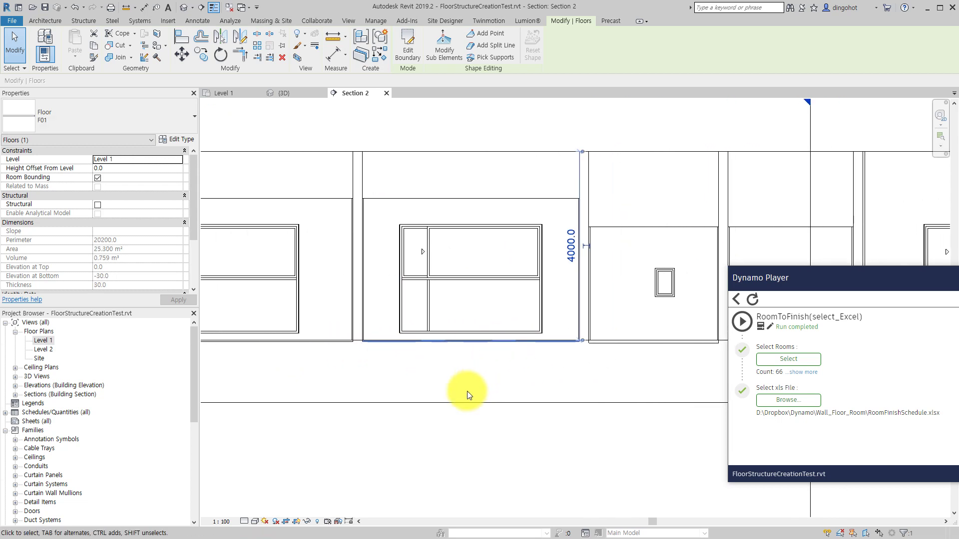
pyautogui.scroll(-2, 477, 399)
pyautogui.click(488, 459)
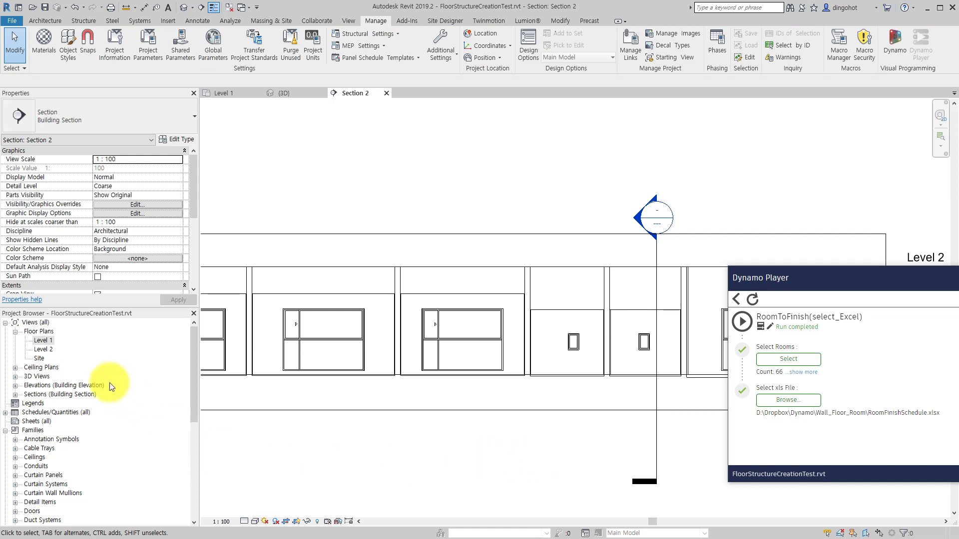
pyautogui.doubleClick(44, 342)
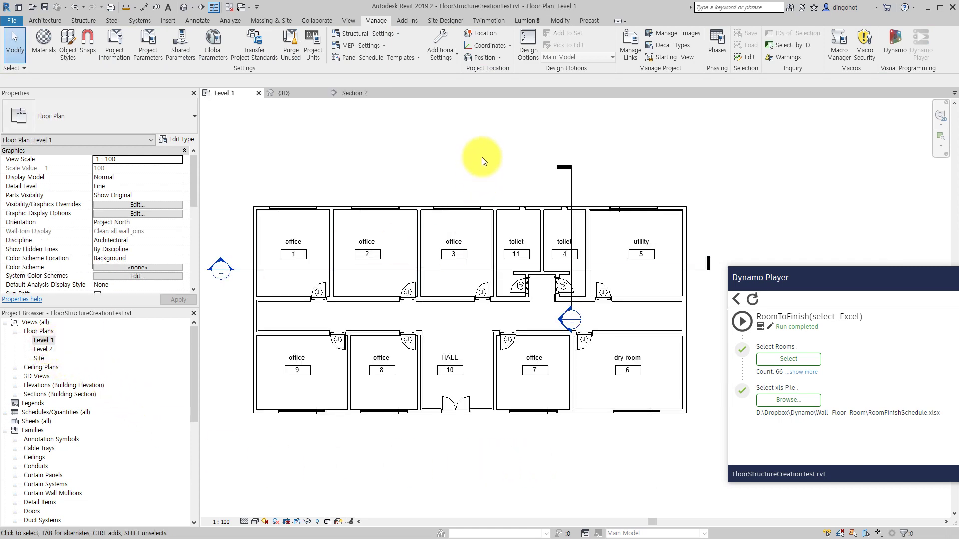
# - Go back to the Dynamo Player script list and open FloorStructureFromFinish's inputs
pyautogui.moveTo(831, 277); pyautogui.dragTo(769, 193)
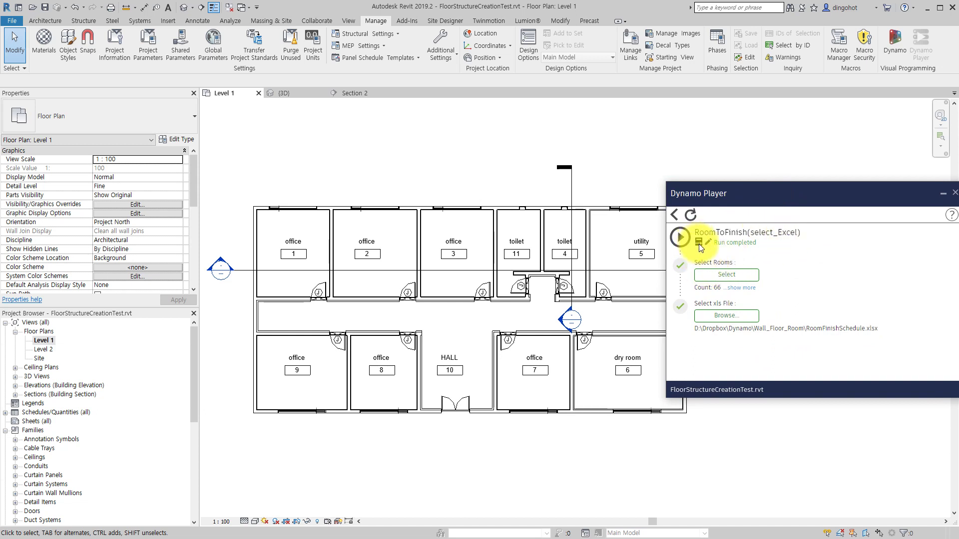
pyautogui.click(674, 214)
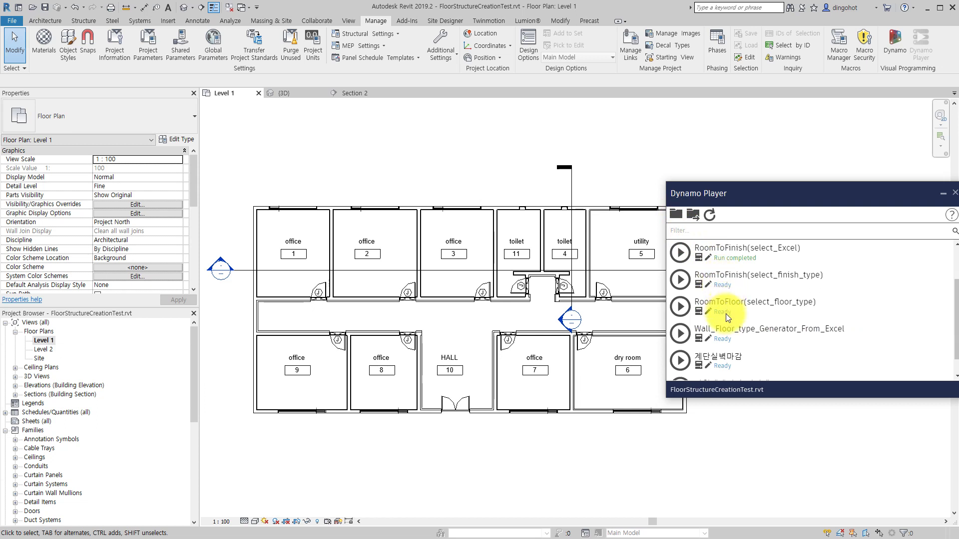
pyautogui.scroll(-1, 707, 331)
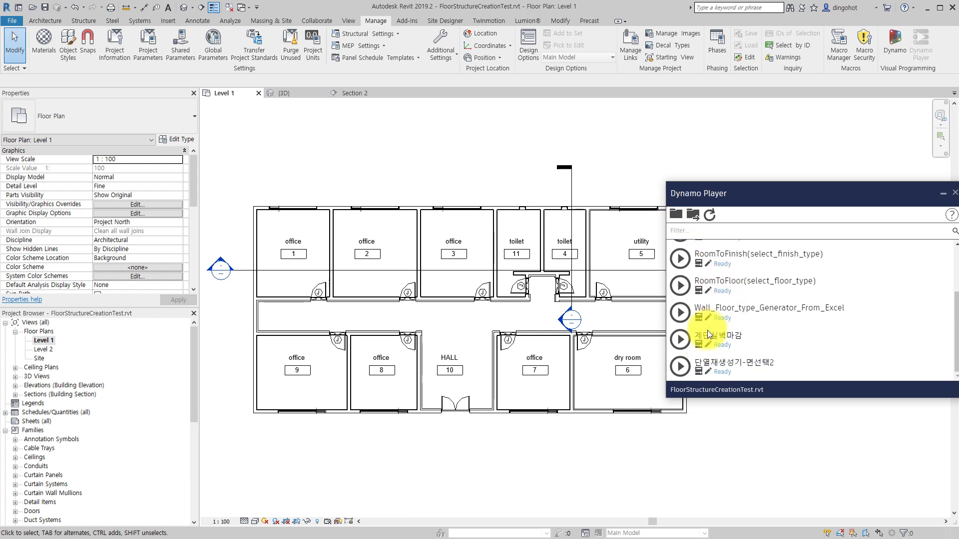
pyautogui.scroll(2, 707, 328)
pyautogui.scroll(1, 707, 329)
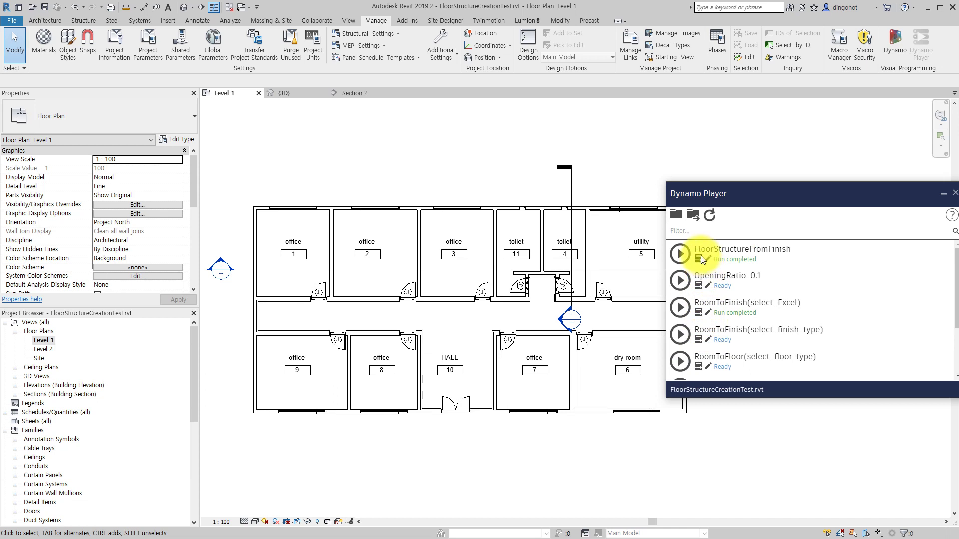
pyautogui.click(700, 256)
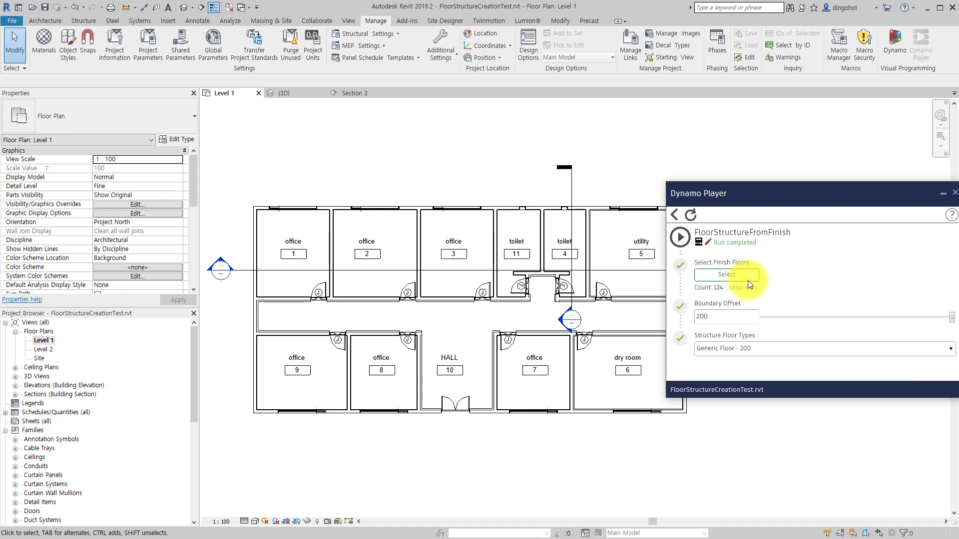
# - Box-select 146 finish floors, keep Generic Floor - 200 with offset 200, and run FloorStructureFromFinish
pyautogui.click(729, 274)
pyautogui.moveTo(238, 182)
pyautogui.mouseDown()
pyautogui.moveTo(265, 249)
pyautogui.moveTo(810, 480)
pyautogui.mouseUp()
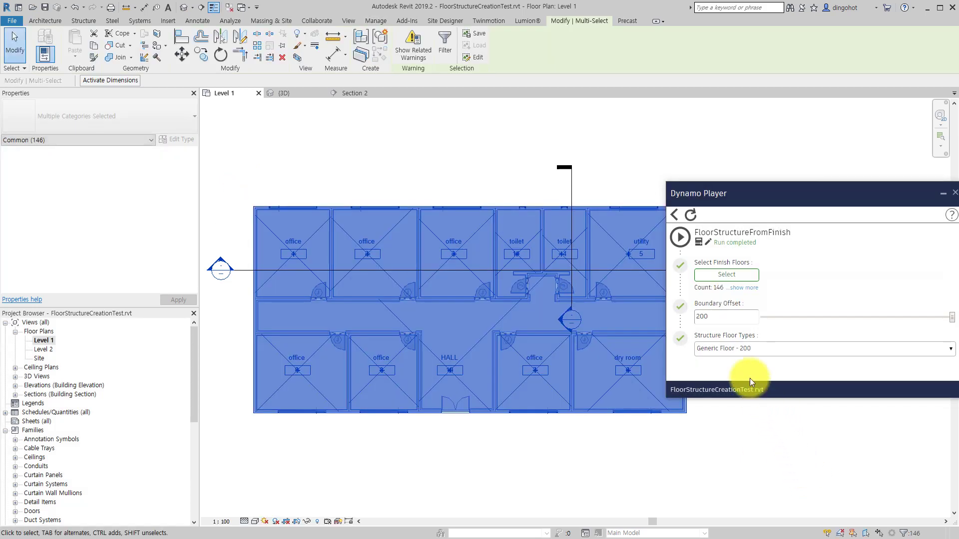
pyautogui.click(725, 352)
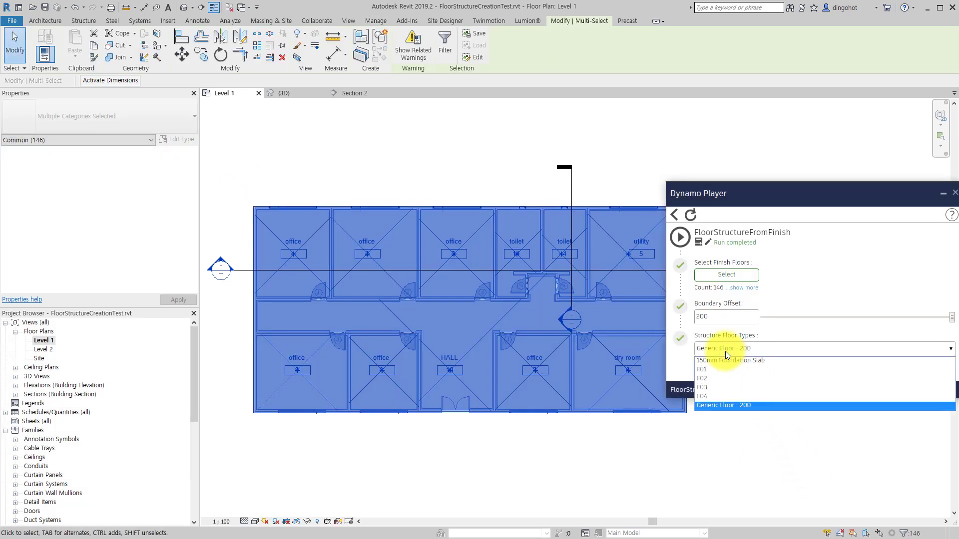
pyautogui.click(725, 352)
pyautogui.click(743, 438)
pyautogui.click(592, 176)
pyautogui.click(677, 237)
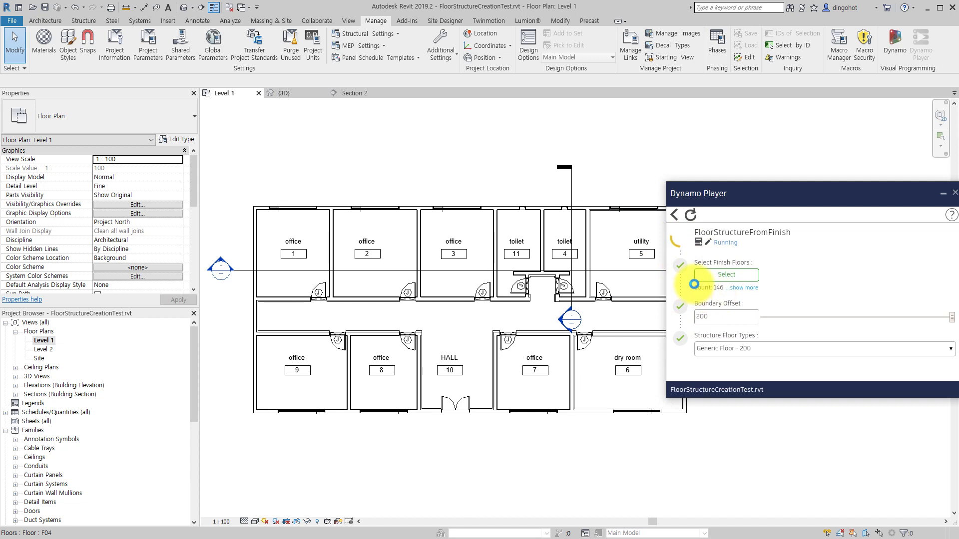
pyautogui.click(501, 176)
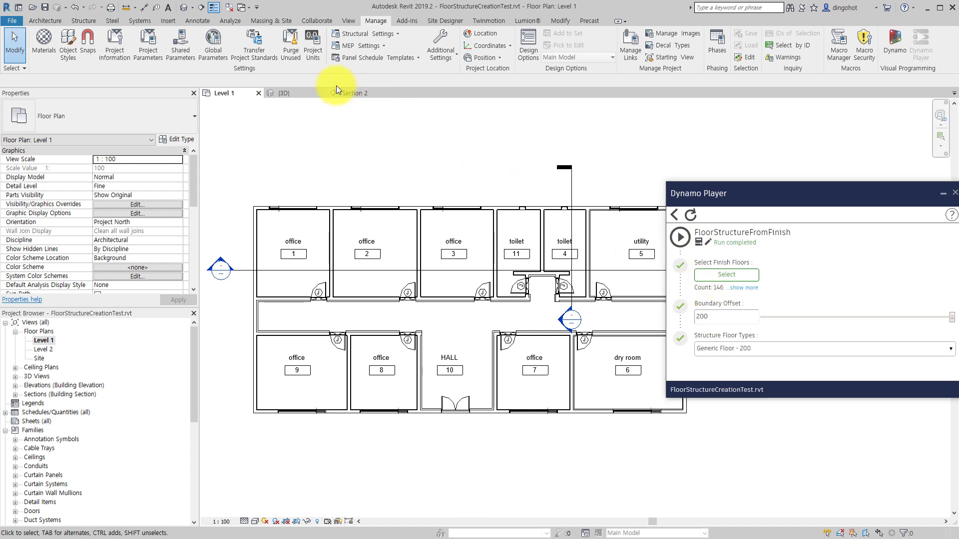
# - Confirm the 200-thick Generic Floor - 200 slab at -100 offset in Section 2, then orbit in 3D
pyautogui.doubleClick(221, 269)
pyautogui.scroll(2, 344, 232)
pyautogui.scroll(2, 368, 247)
pyautogui.click(420, 249)
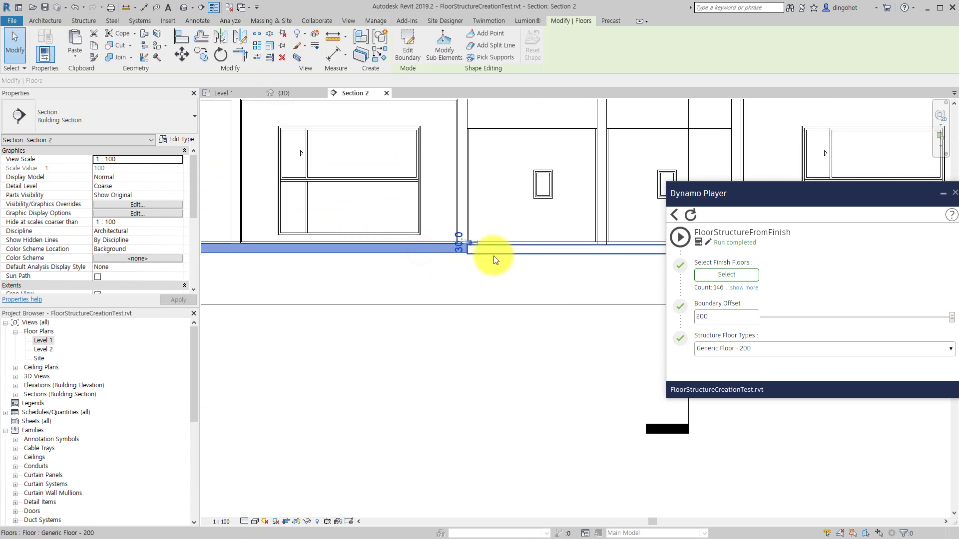
pyautogui.click(493, 254)
pyautogui.moveTo(550, 253); pyautogui.dragTo(362, 272, button='middle')
pyautogui.click(458, 265)
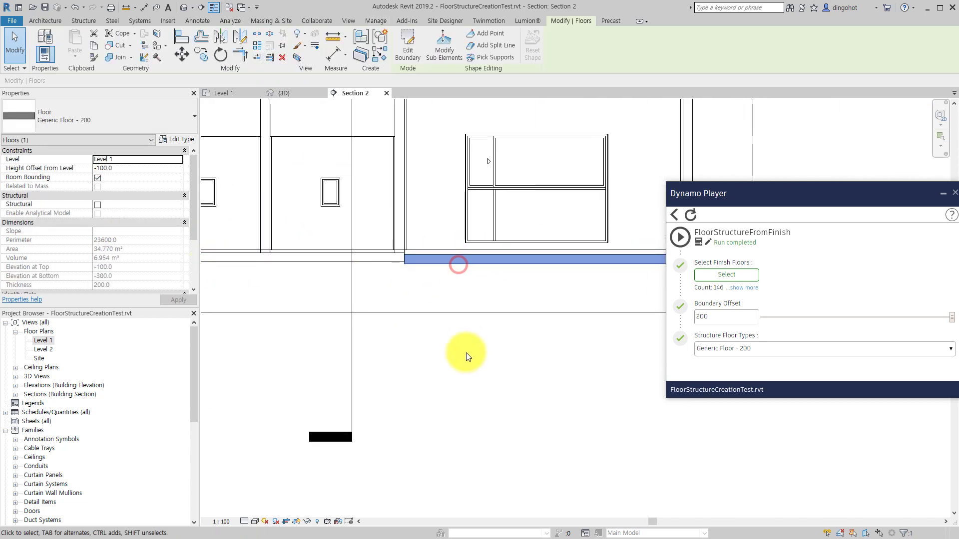
pyautogui.click(466, 344)
pyautogui.click(182, 8)
pyautogui.keyDown('shift'); pyautogui.moveTo(434, 208); pyautogui.dragTo(458, 128, button='middle'); pyautogui.keyUp('shift')
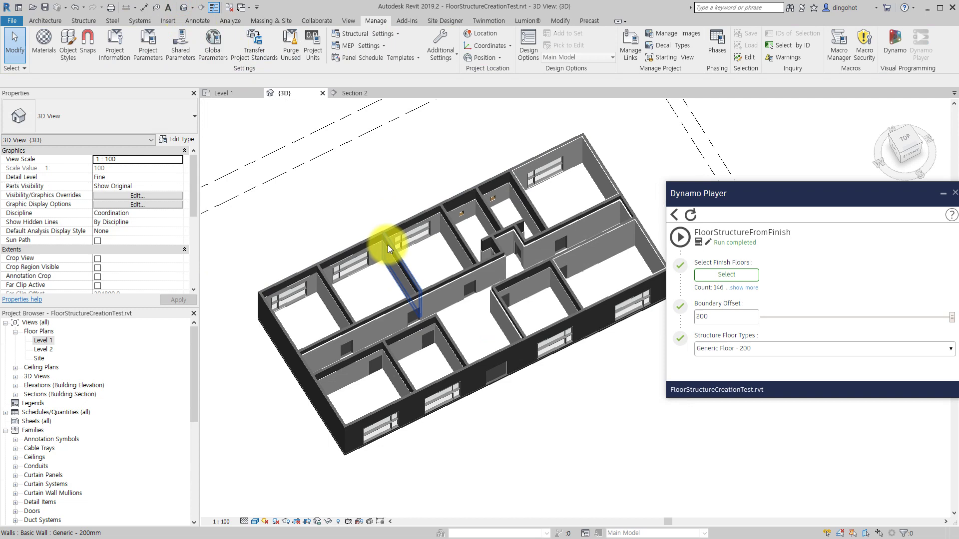
pyautogui.click(412, 301)
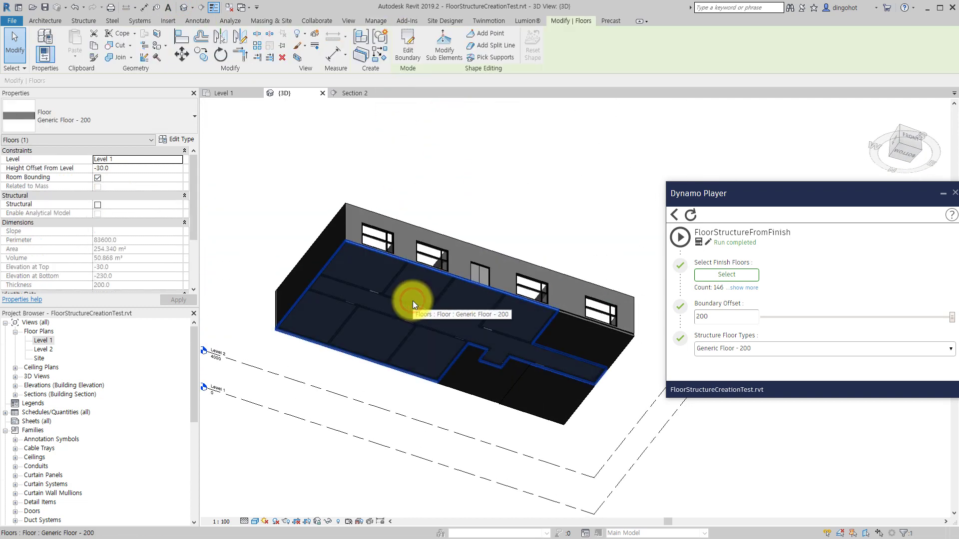
pyautogui.click(533, 392)
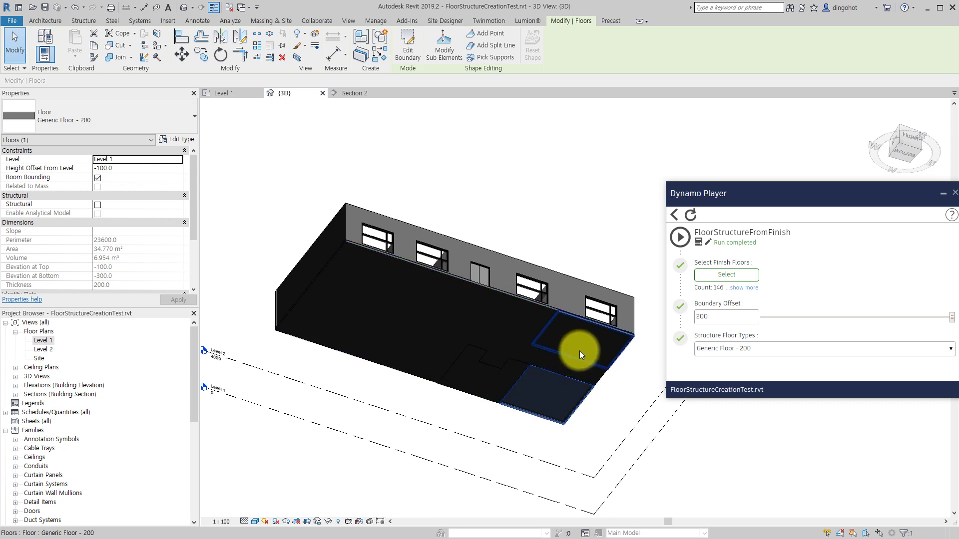
pyautogui.click(514, 337)
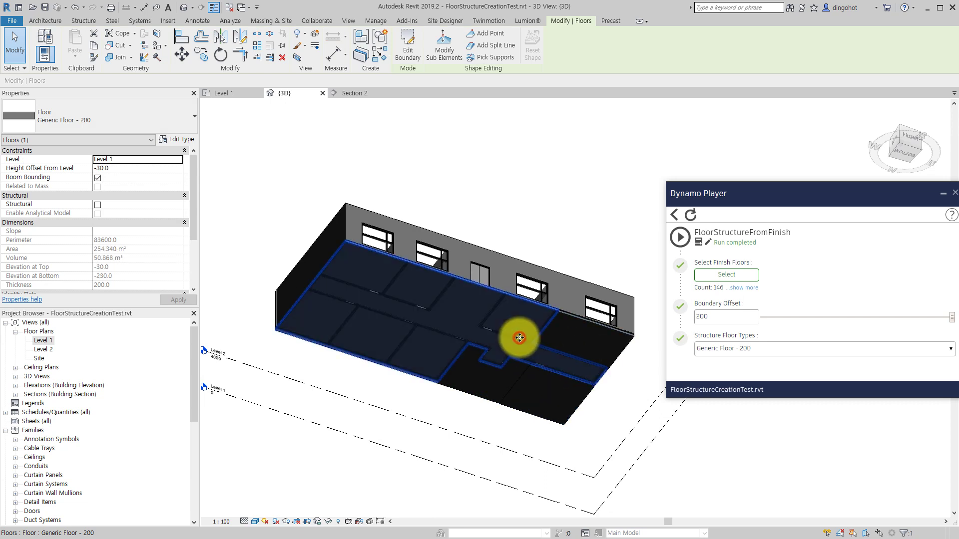
pyautogui.click(554, 334)
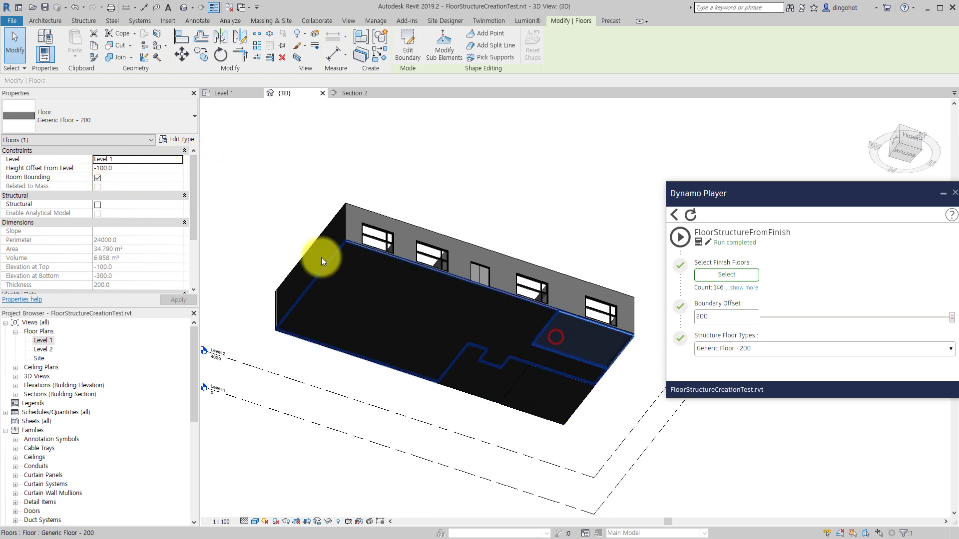
pyautogui.click(478, 381)
pyautogui.click(536, 398)
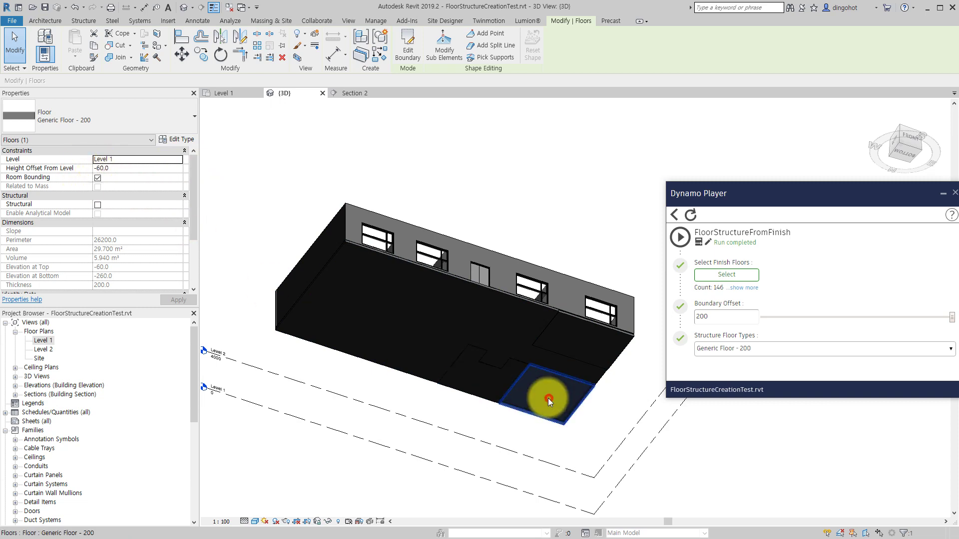
pyautogui.click(440, 191)
pyautogui.moveTo(440, 191)
pyautogui.keyDown('shift'); pyautogui.mouseDown(button='middle')
pyautogui.moveTo(459, 241)
pyautogui.moveTo(456, 385)
pyautogui.mouseUp(button='middle'); pyautogui.keyUp('shift')
pyautogui.scroll(5, 443, 284)
pyautogui.click(443, 285)
pyautogui.moveTo(443, 284); pyautogui.dragTo(542, 298, button='middle')
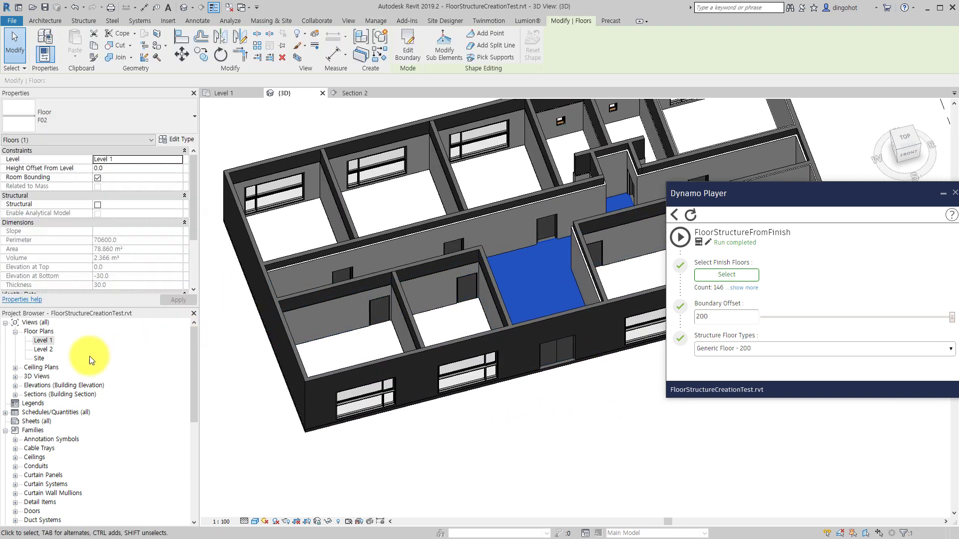
pyautogui.doubleClick(43, 341)
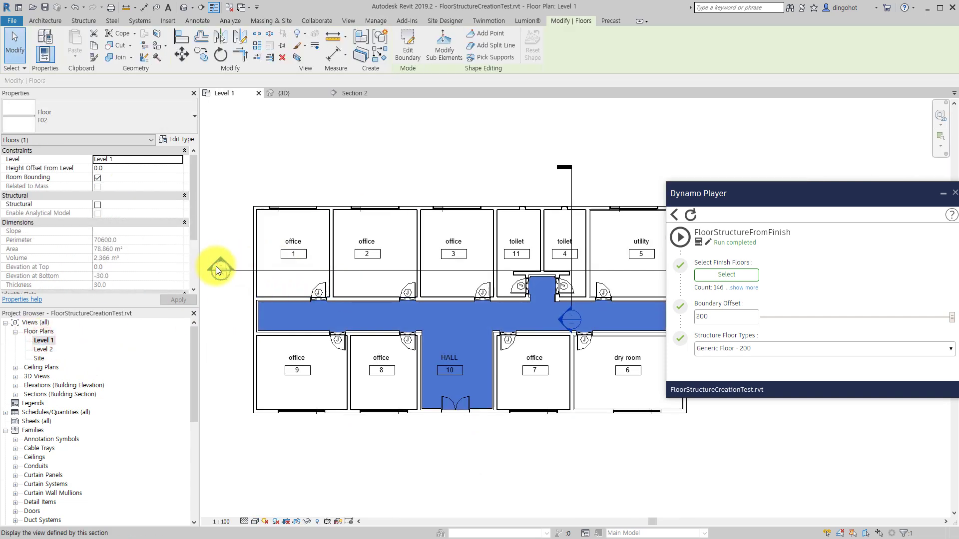
pyautogui.doubleClick(221, 265)
pyautogui.click(424, 259)
pyautogui.scroll(2, 423, 259)
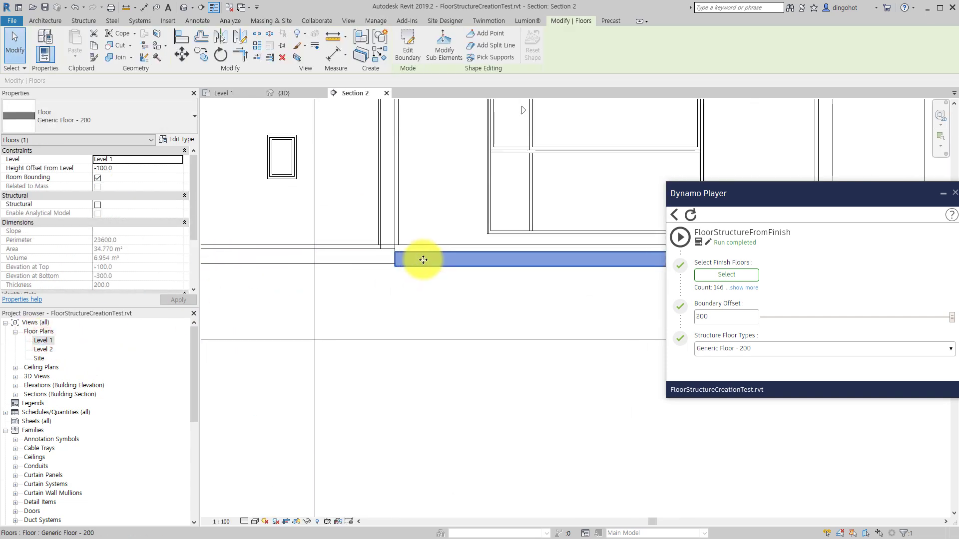
pyautogui.scroll(2, 420, 247)
pyautogui.scroll(2, 427, 248)
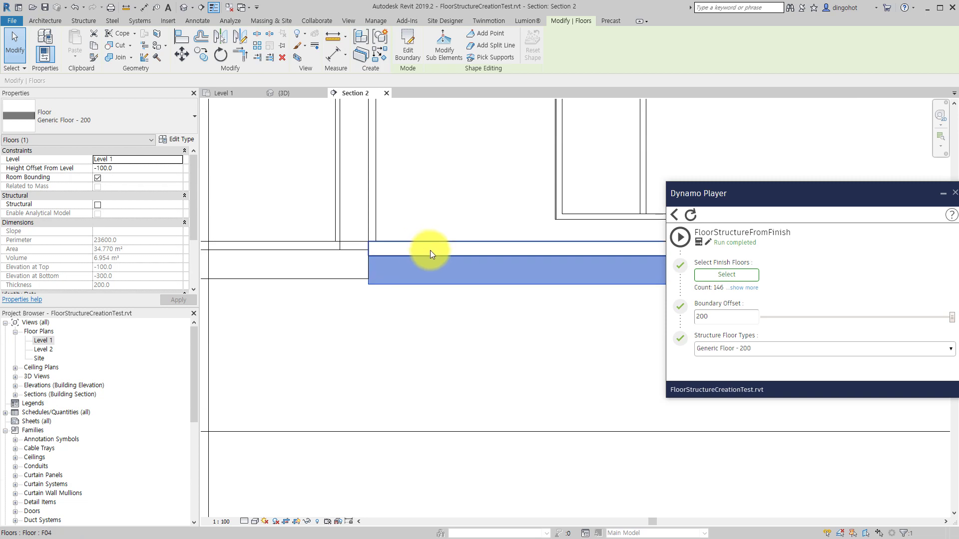
pyautogui.click(430, 251)
pyautogui.click(326, 273)
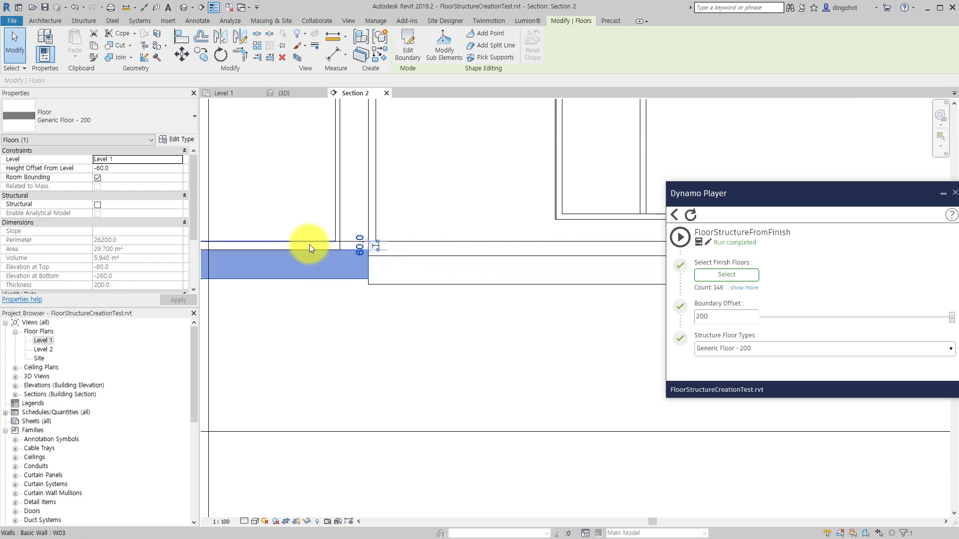
pyautogui.scroll(1, 310, 245)
pyautogui.click(312, 324)
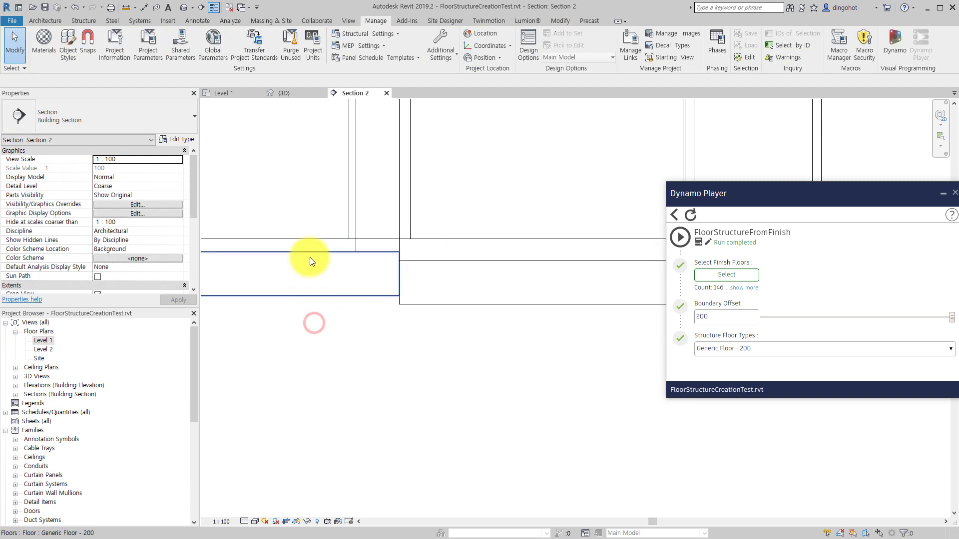
pyautogui.click(308, 247)
pyautogui.moveTo(309, 247)
pyautogui.mouseDown(button='middle')
pyautogui.moveTo(546, 257)
pyautogui.moveTo(433, 270)
pyautogui.mouseUp(button='middle')
pyautogui.click(432, 271)
pyautogui.scroll(2, 422, 265)
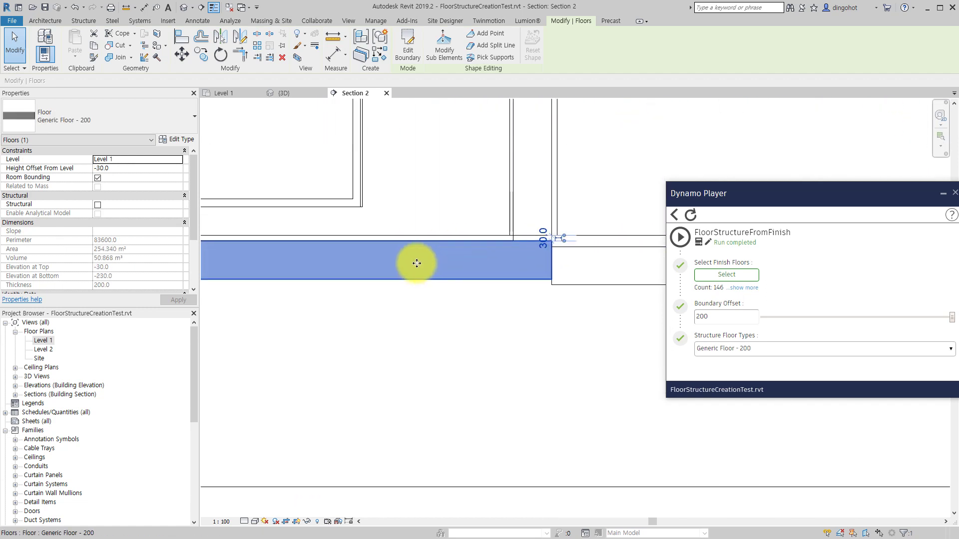
pyautogui.click(411, 327)
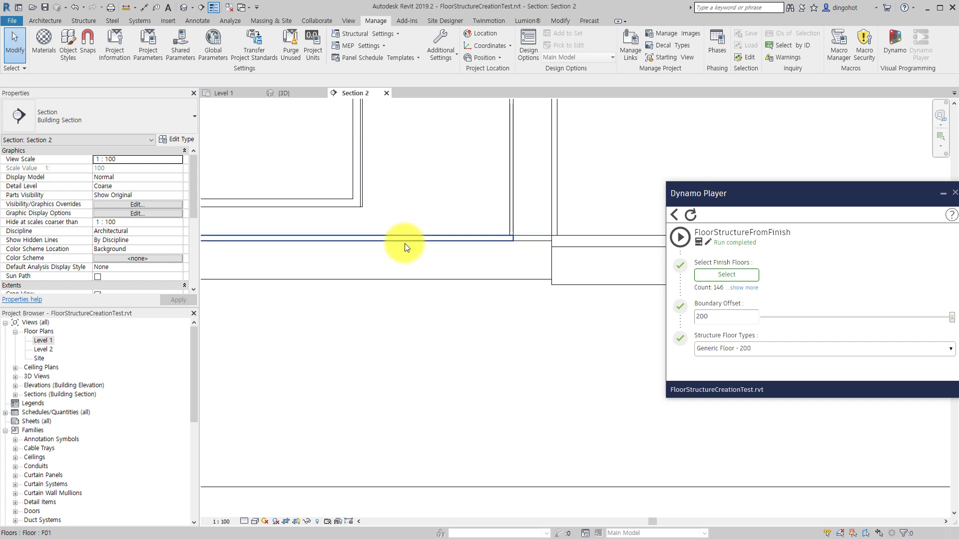
pyautogui.click(405, 242)
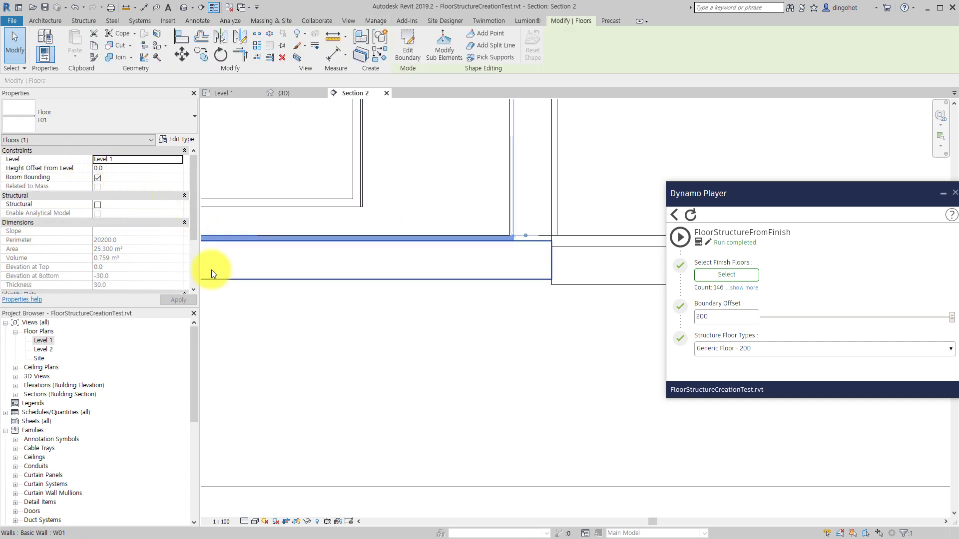
pyautogui.click(376, 352)
pyautogui.scroll(-3, 376, 351)
pyautogui.scroll(-3, 457, 326)
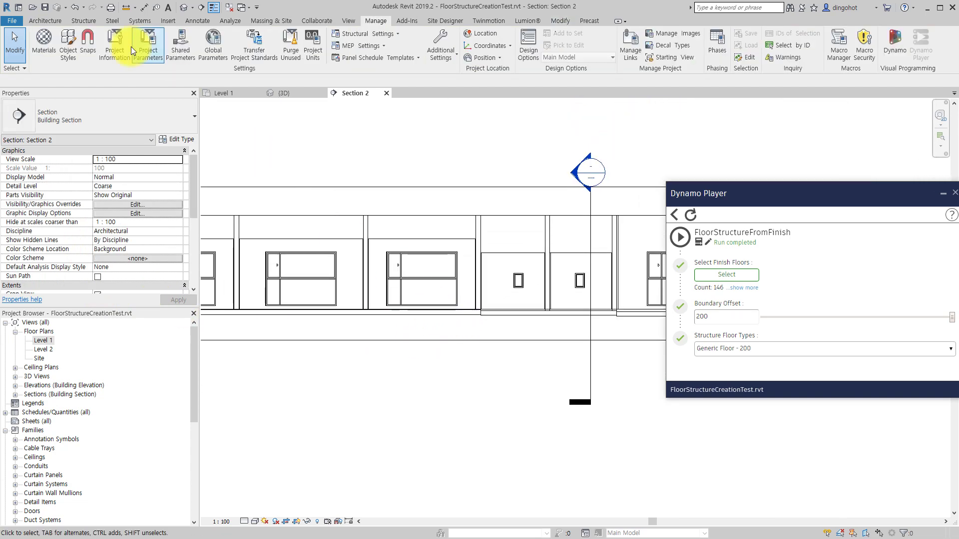
pyautogui.click(183, 8)
pyautogui.keyDown('shift'); pyautogui.moveTo(352, 222); pyautogui.dragTo(400, 207, button='middle'); pyautogui.keyUp('shift')
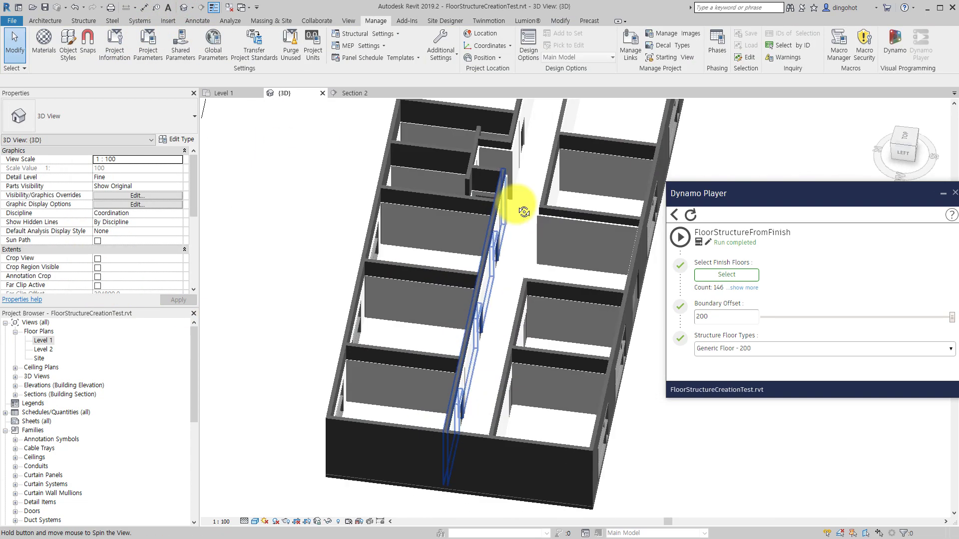